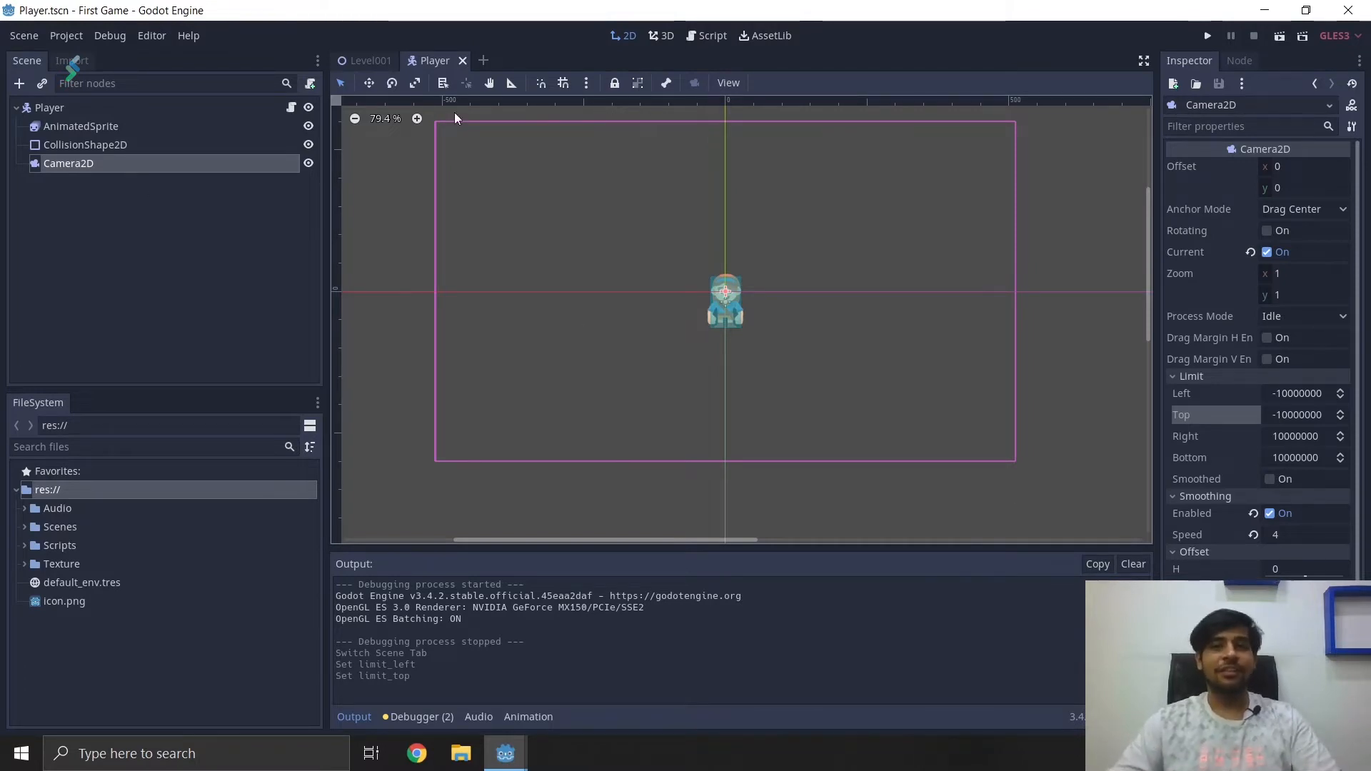
Test-run the project to view the current camera behaviour, and close the game window.
click(1209, 37)
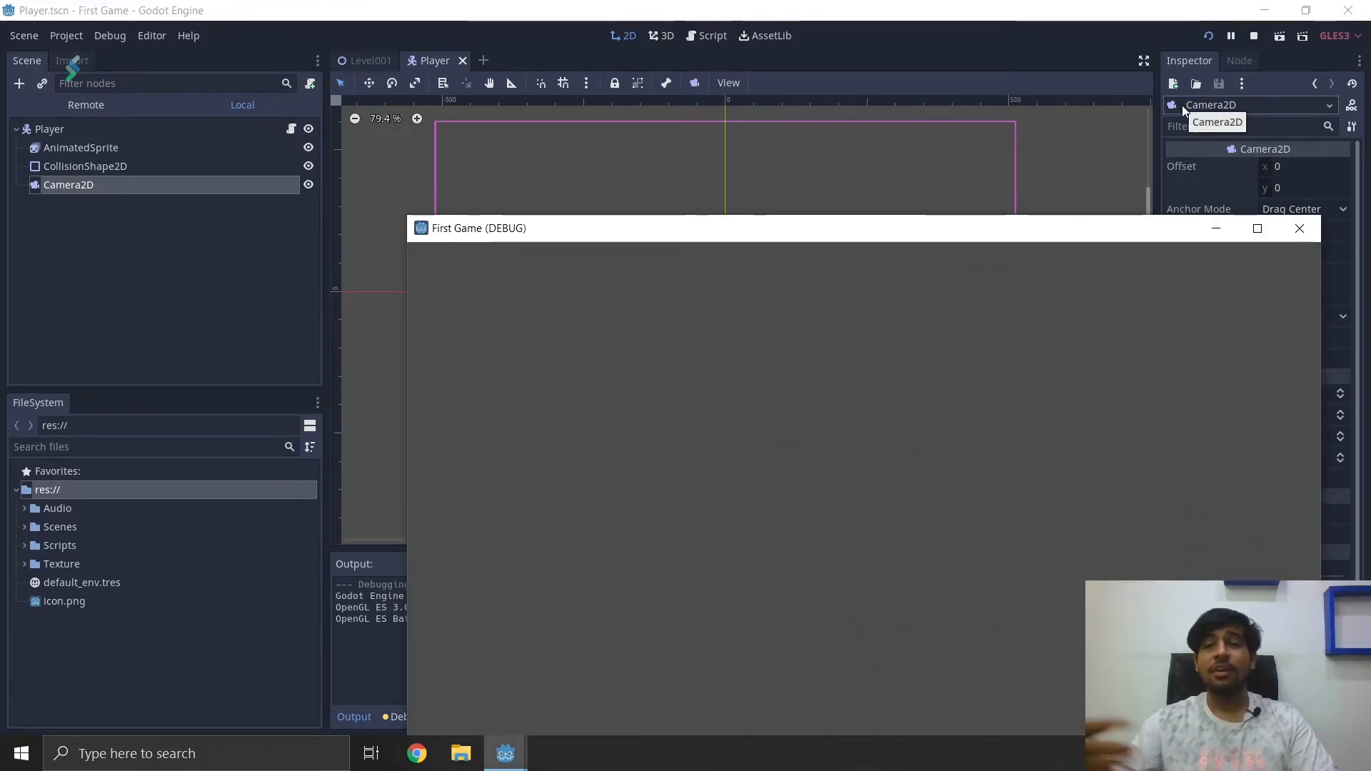
click(1299, 229)
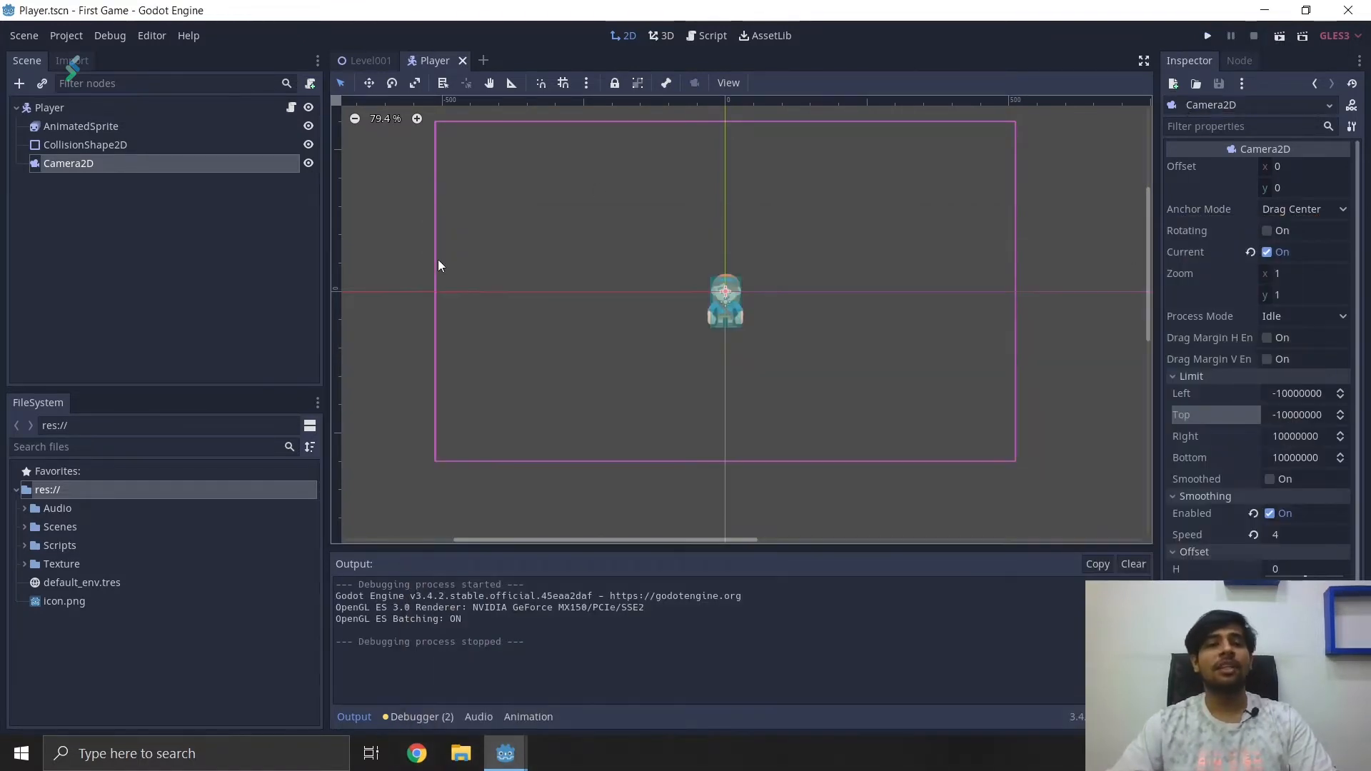
In Level001's TileMap, replace the small platform's left end with TileGreen05 and paint TileGreen15 beside it, up to the vertical axis.
click(348, 67)
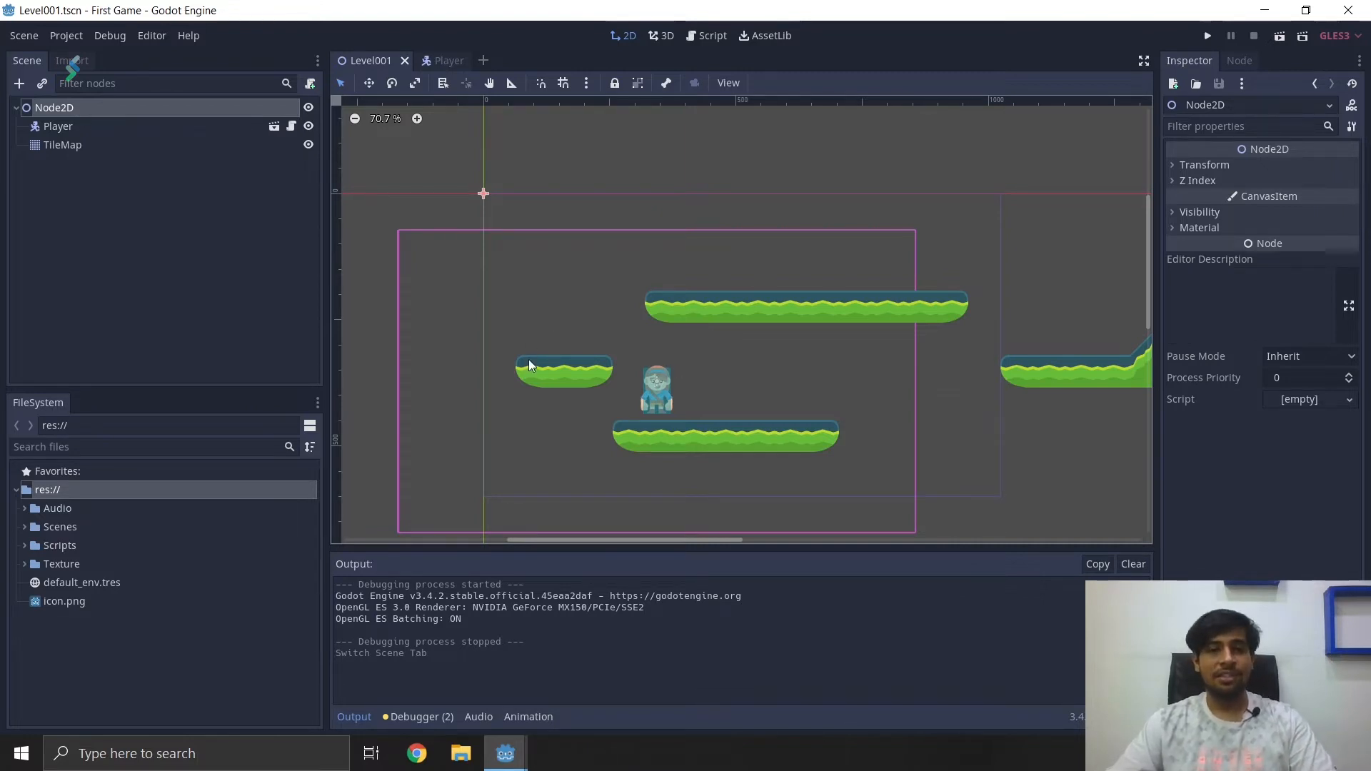
click(87, 144)
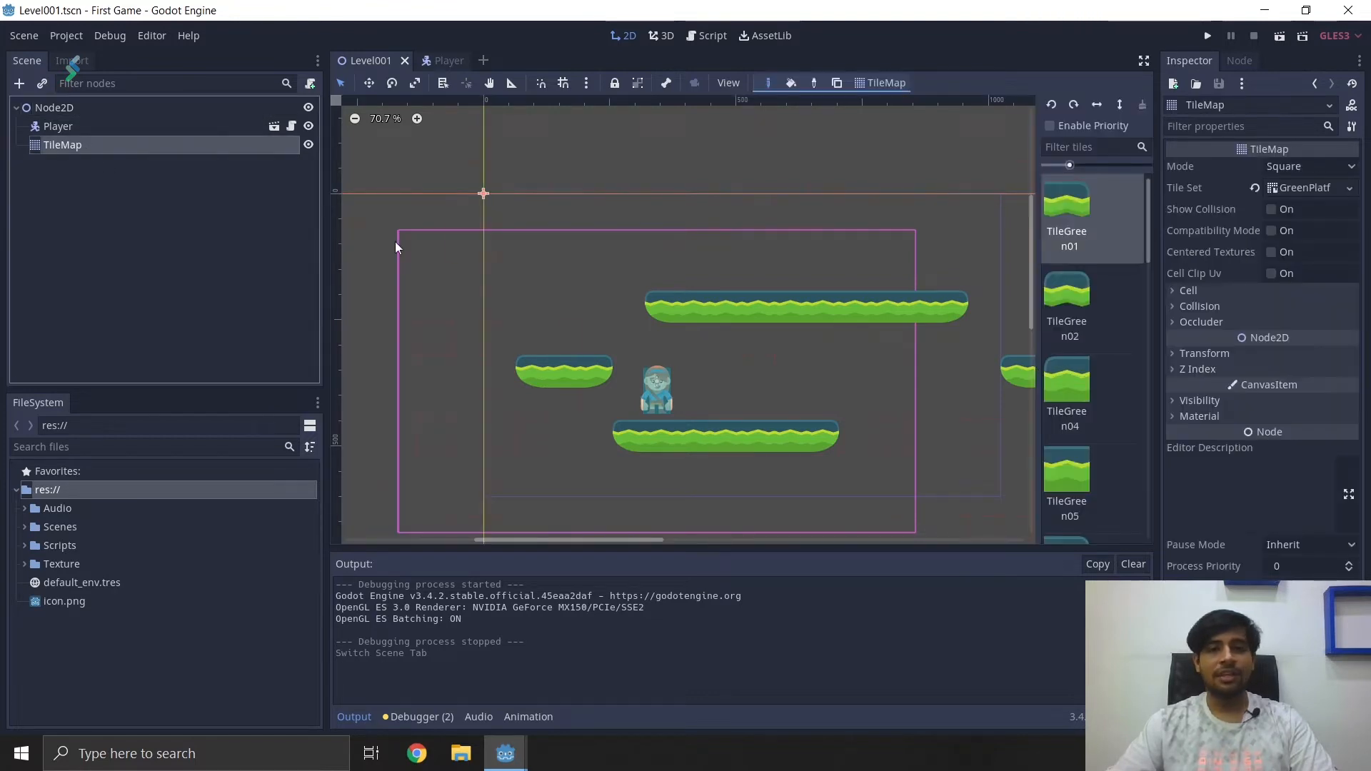
click(1071, 461)
click(546, 378)
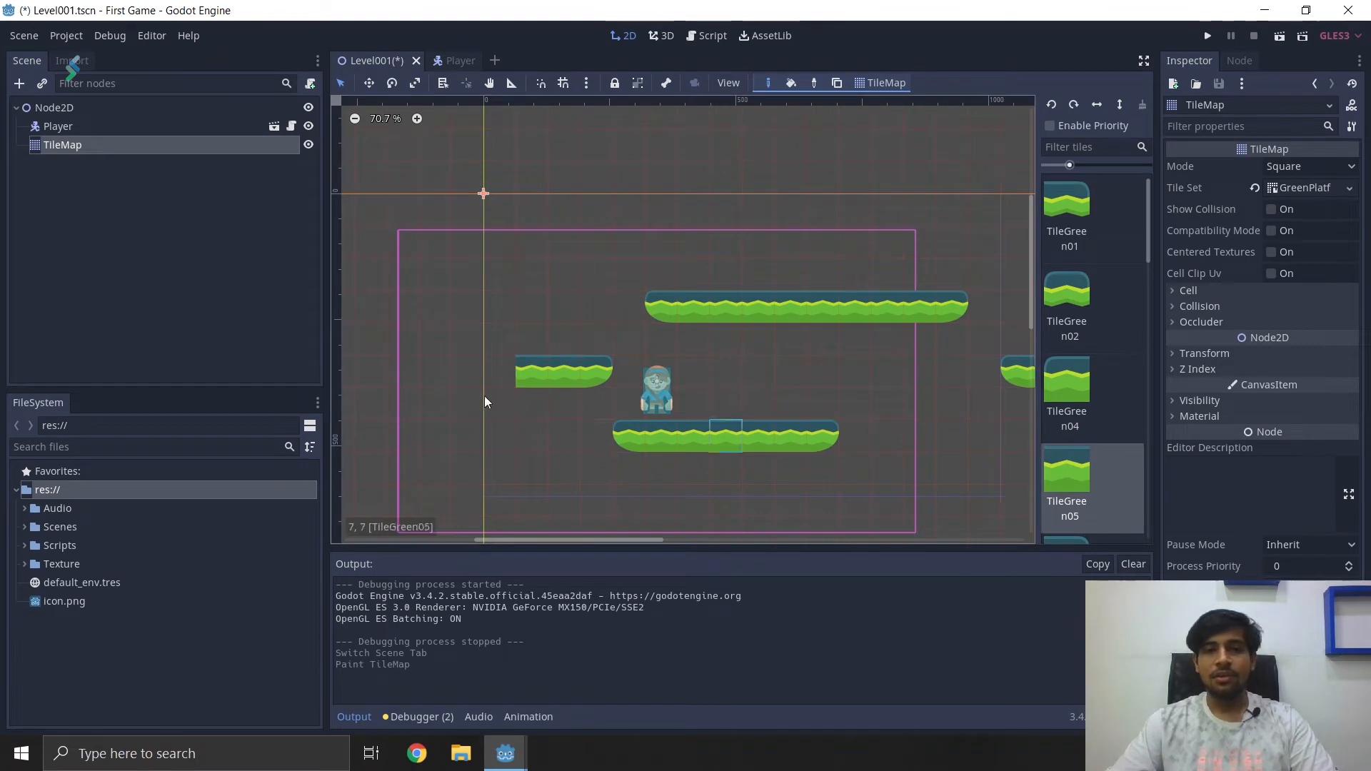
scroll(1090, 423, down, 3)
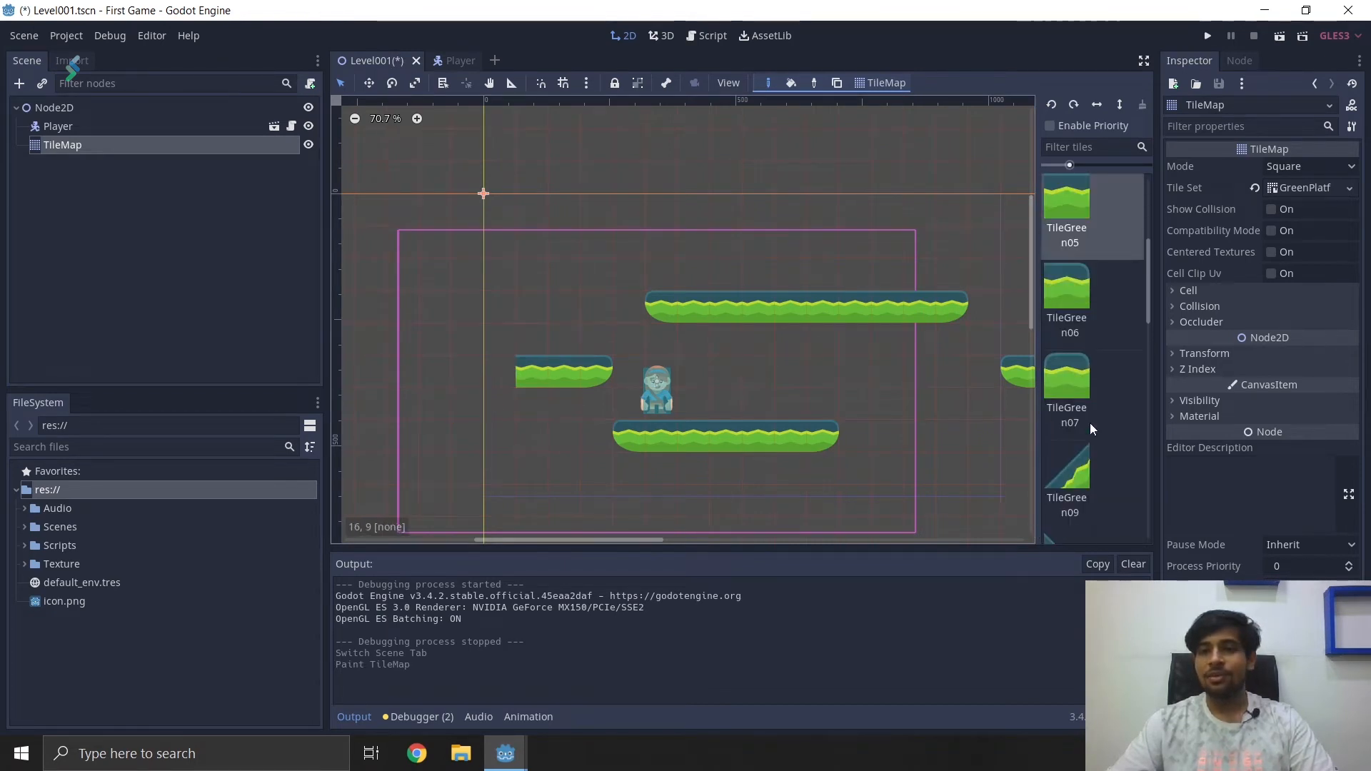
scroll(1086, 353, down, 3)
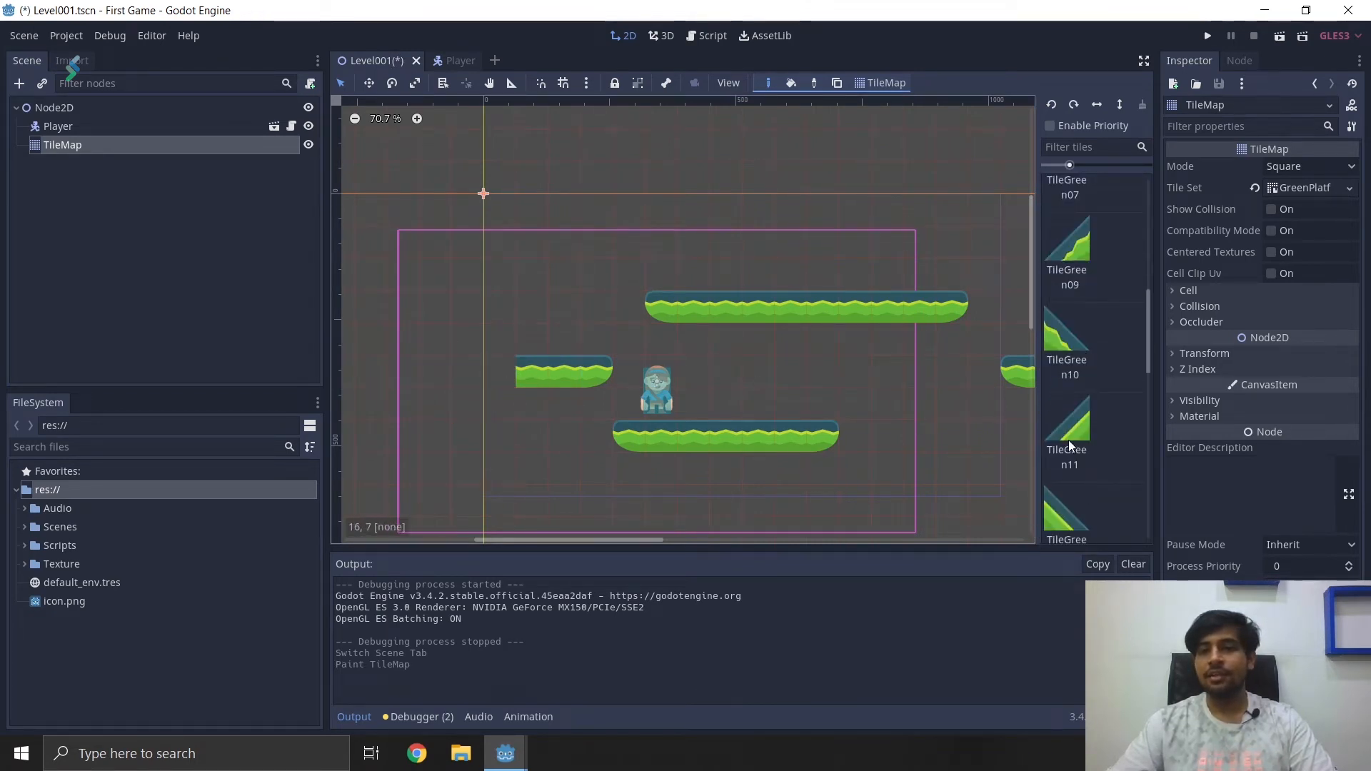
scroll(1074, 387, down, 3)
click(1075, 386)
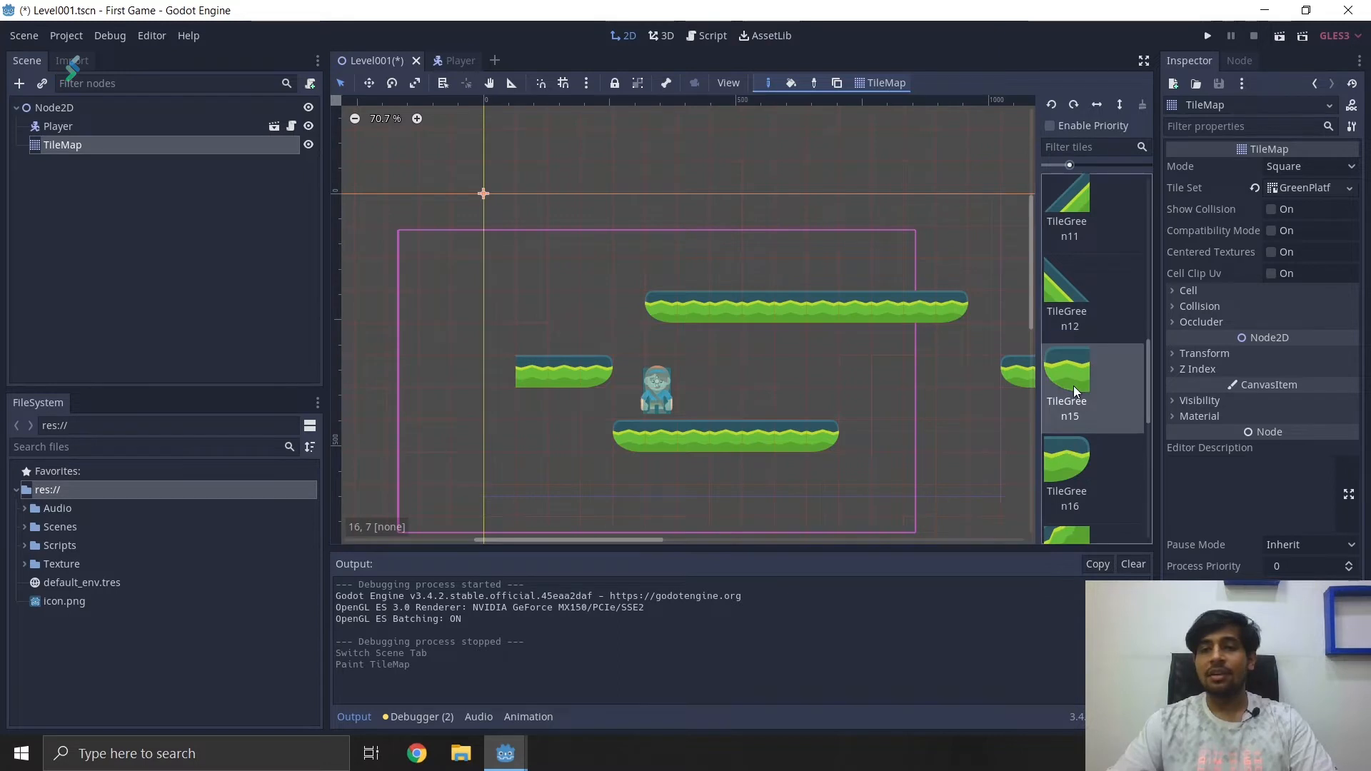
click(500, 375)
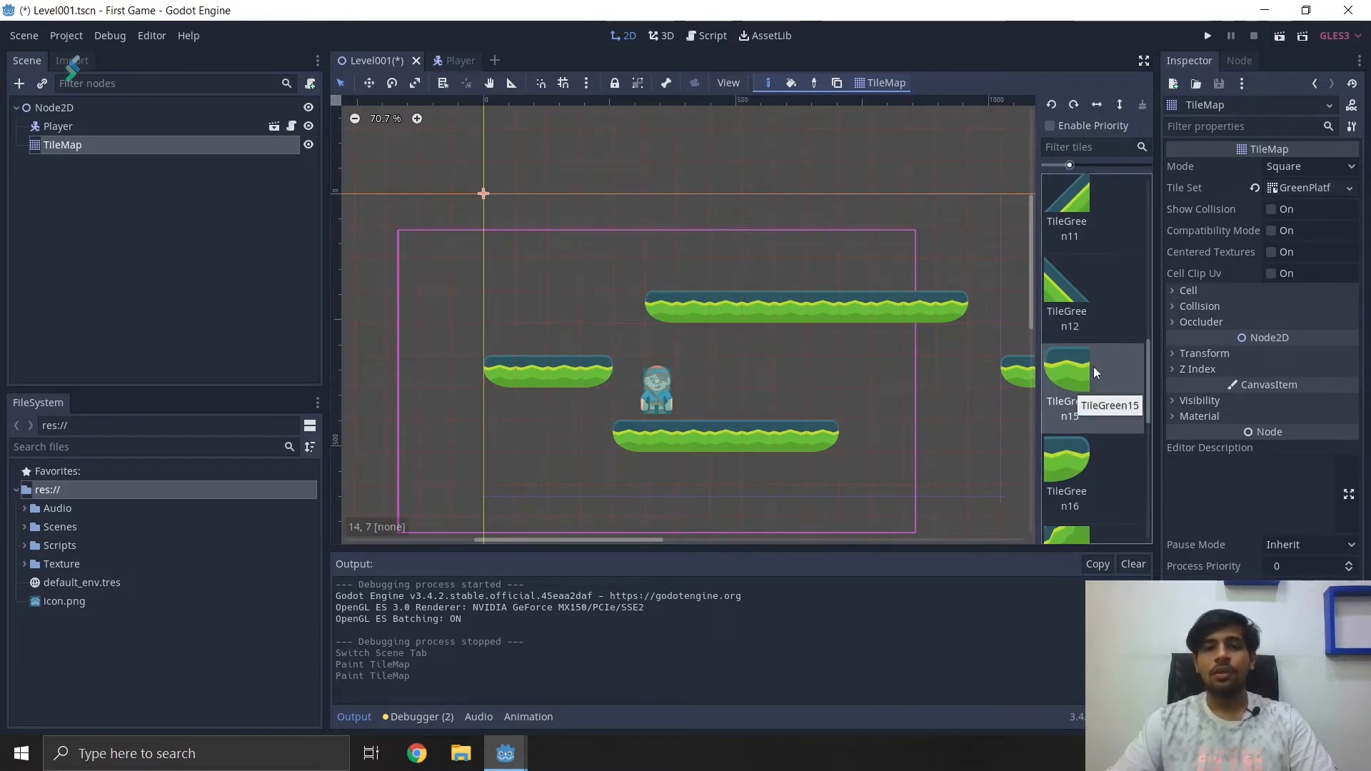
Save the level and open the Player instance's scene for editing.
click(32, 126)
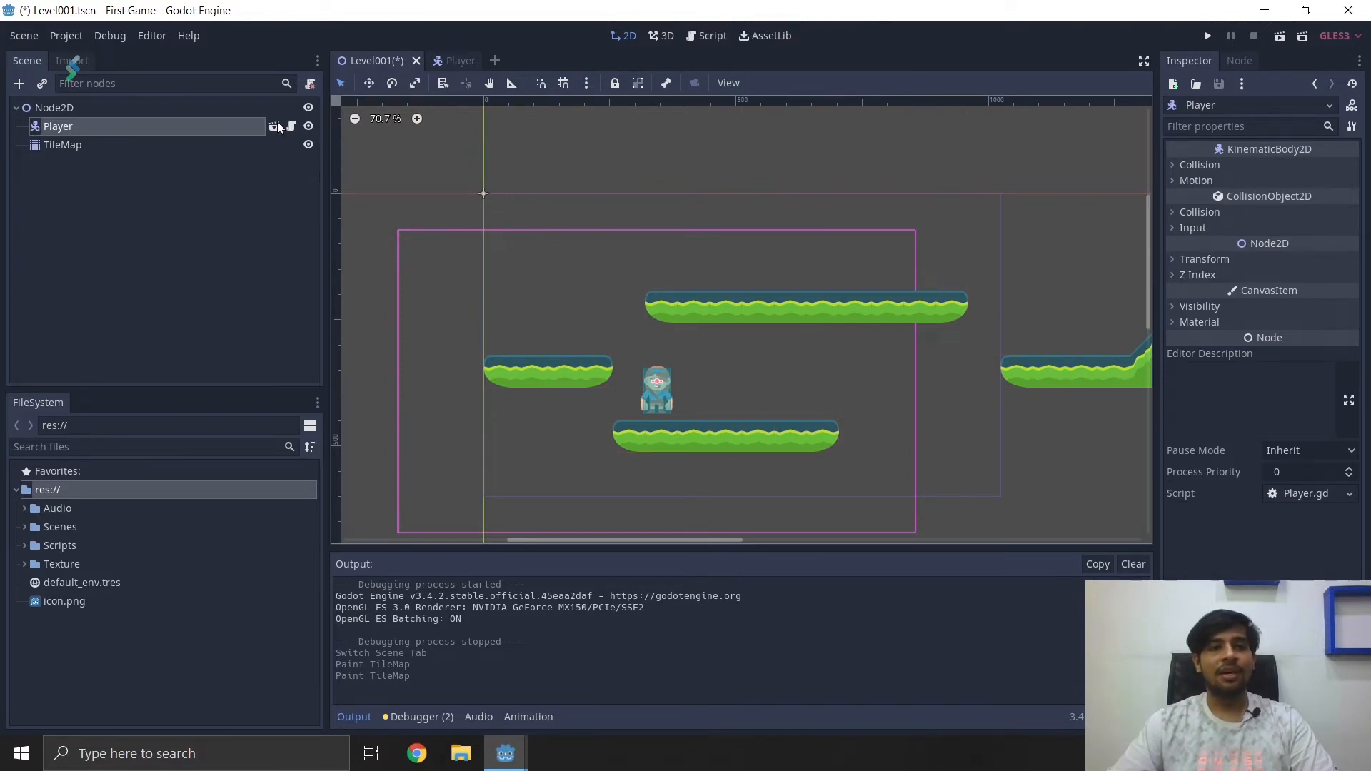
key(ctrl+s)
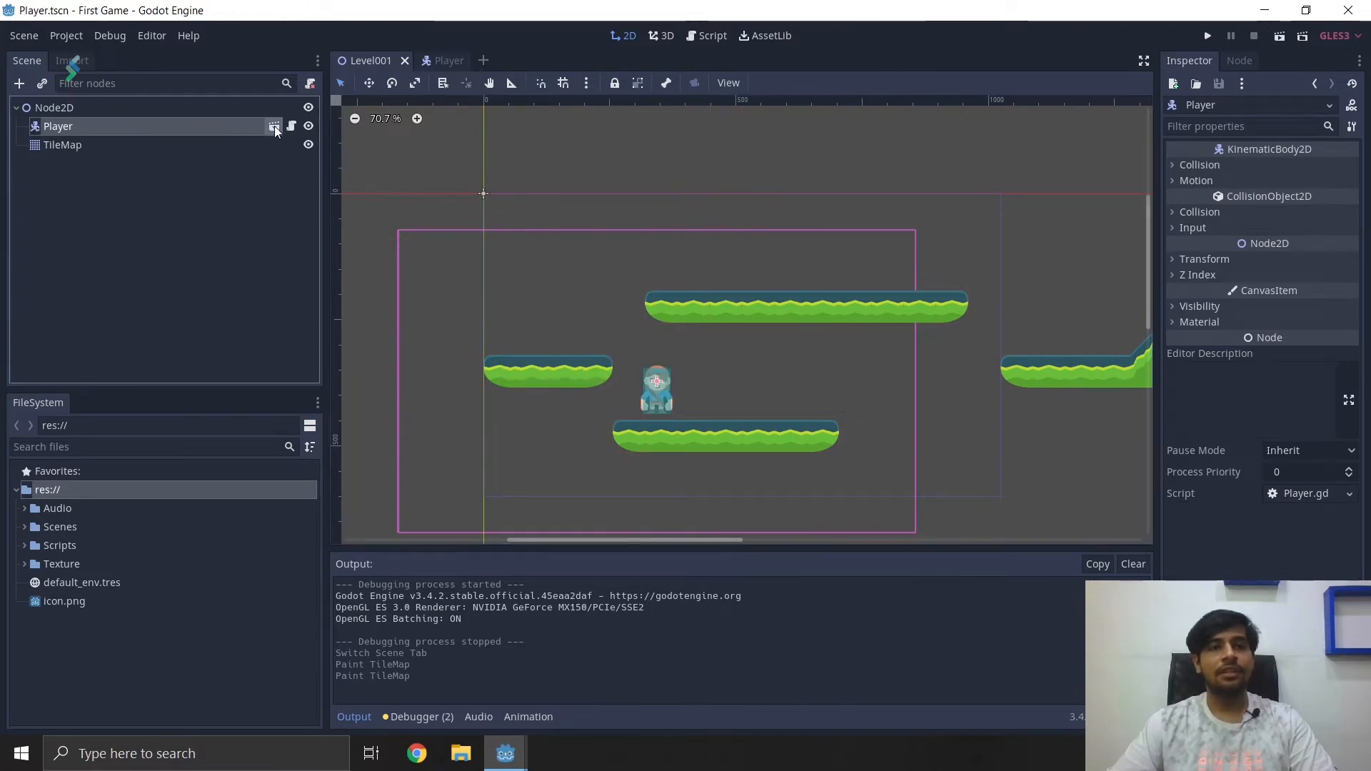
click(274, 126)
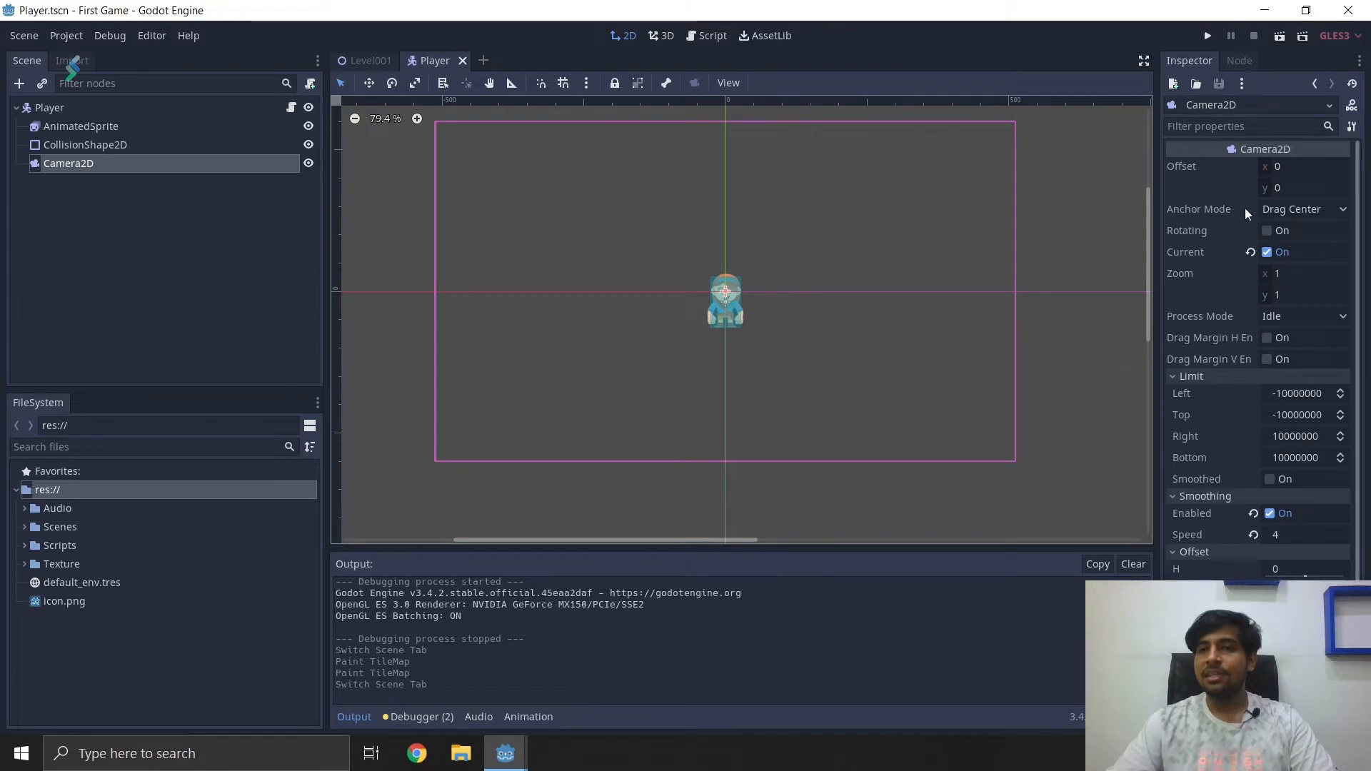
Run the game and move the player onto the small left platform to check the camera view, and close it.
click(1208, 36)
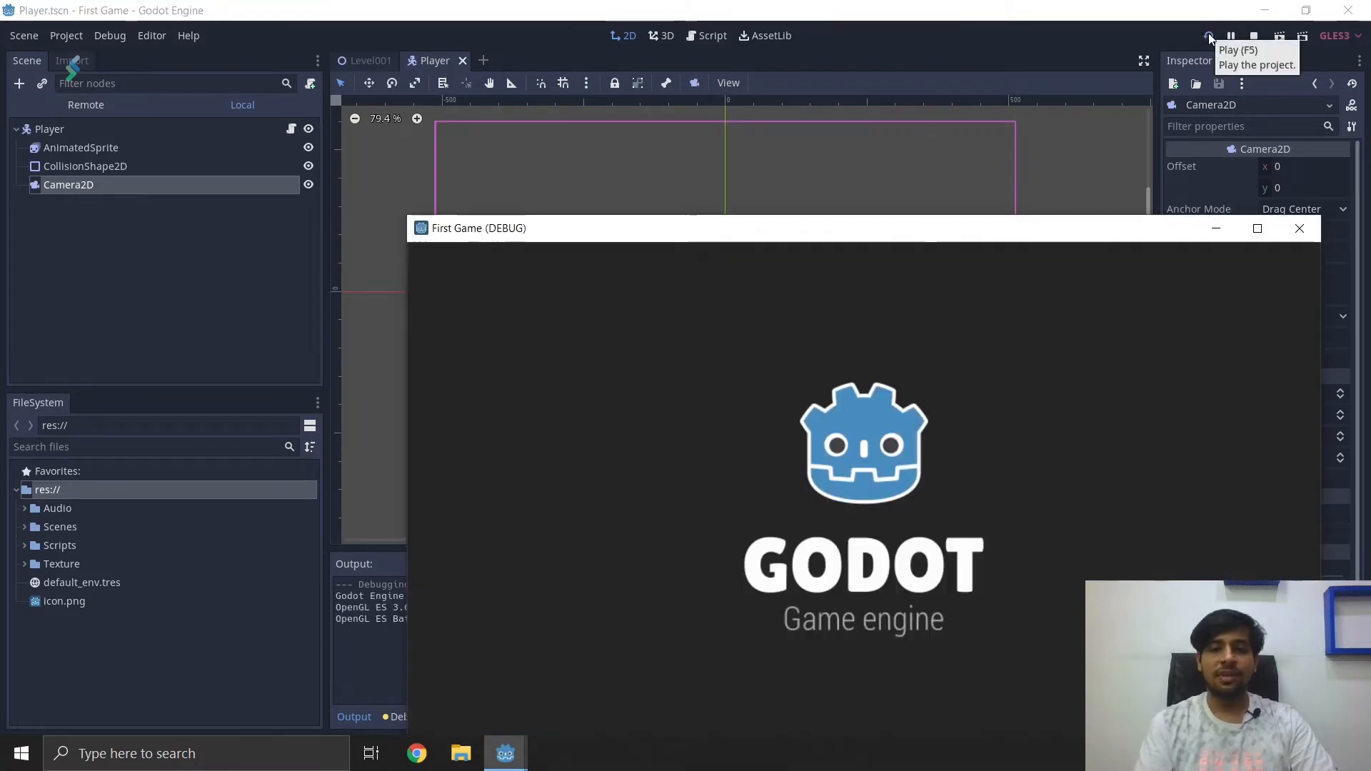
key(Up)
key(Left)
key(Right)
key(Up)
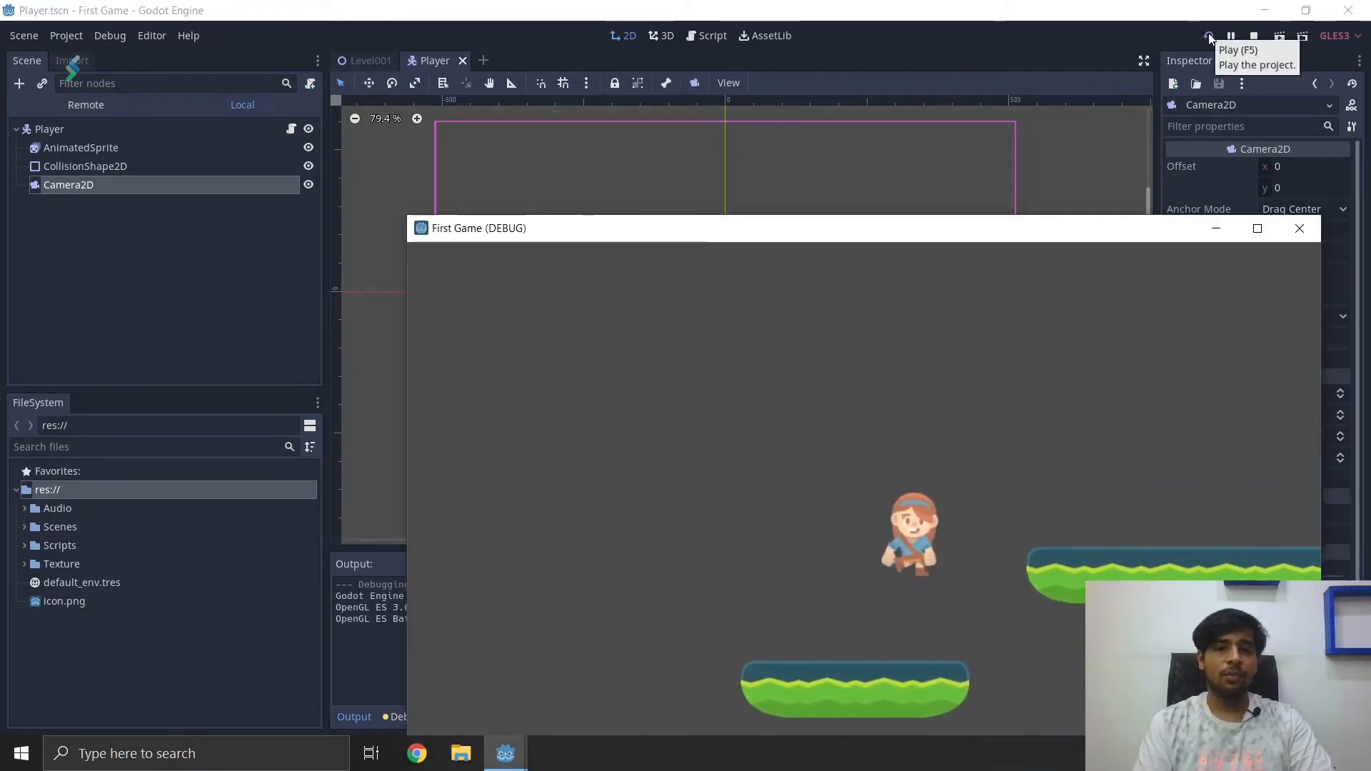
click(1300, 227)
Set the Camera2D's Left and Top limits to 0 and save the Player scene.
click(1310, 391)
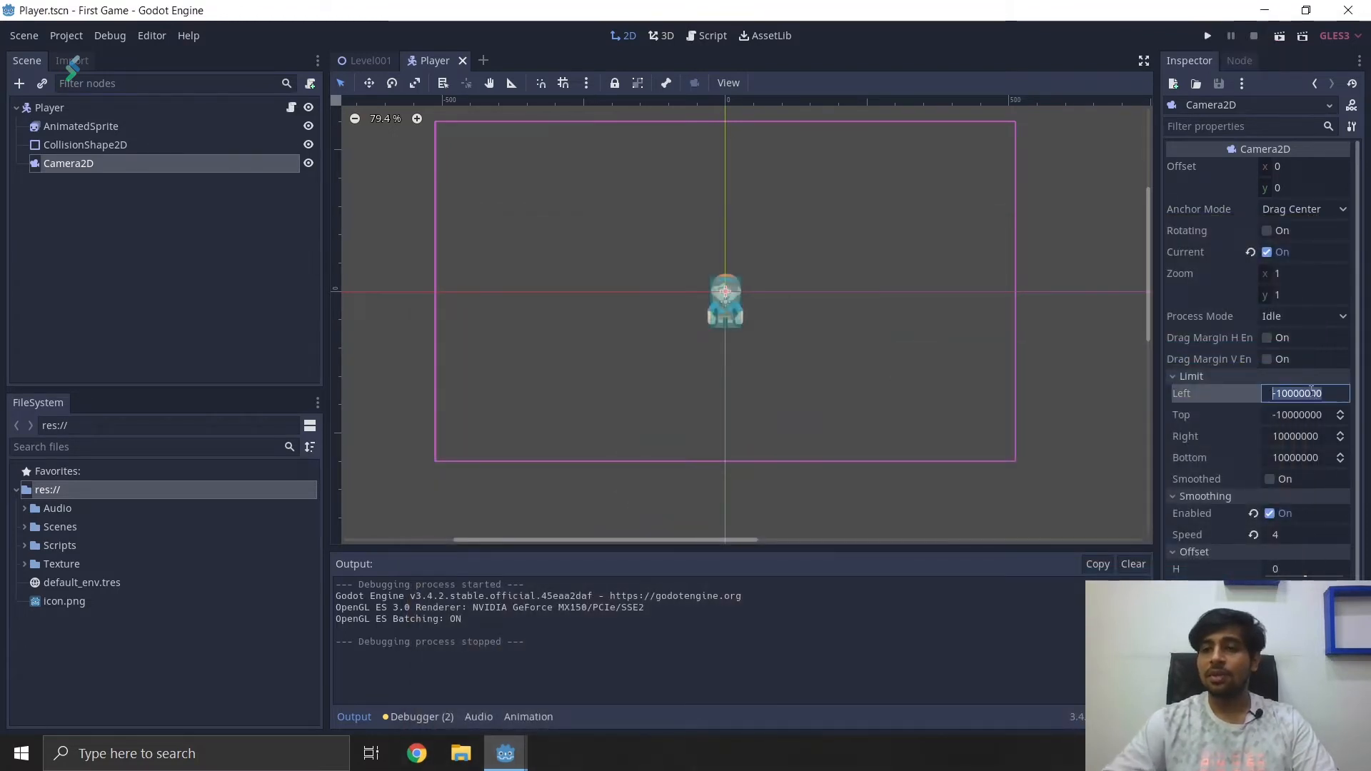
text(0)
key(Return)
click(1300, 414)
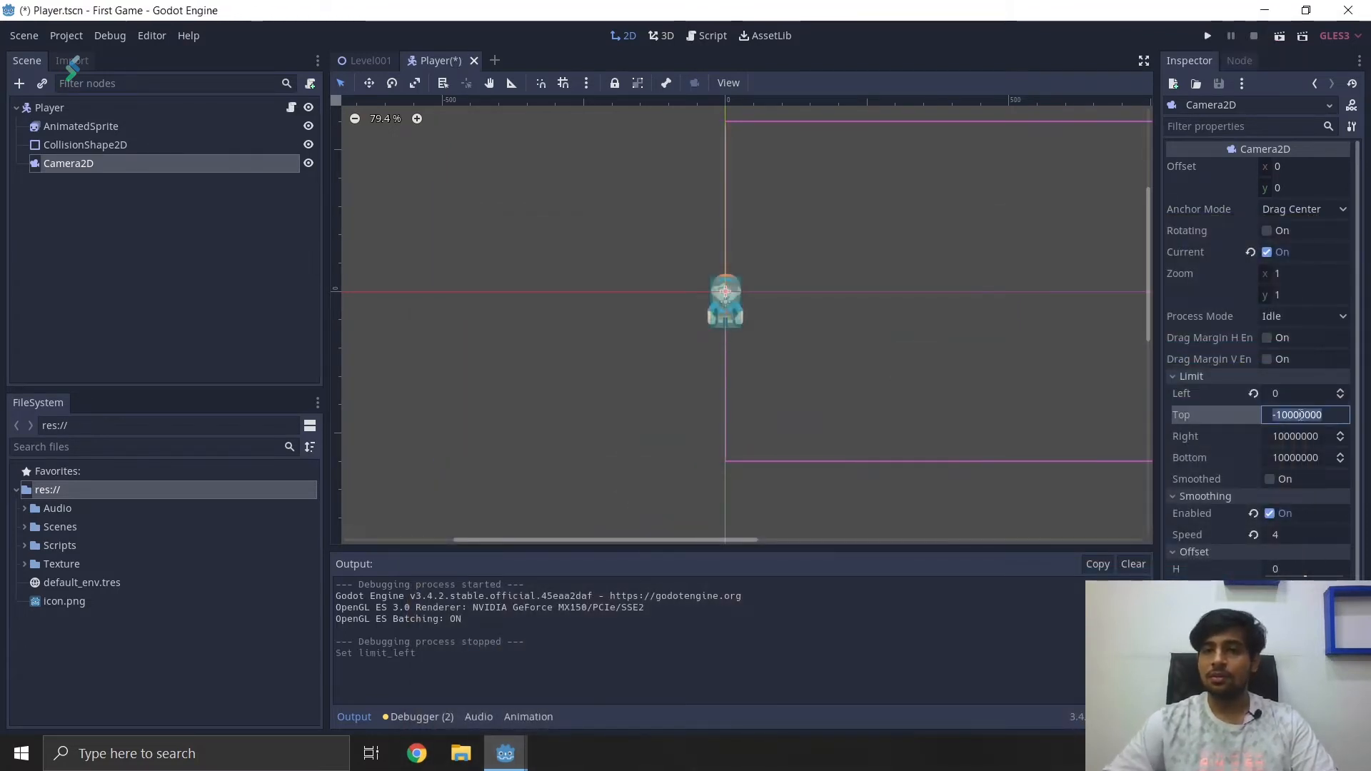
text(0)
key(Return)
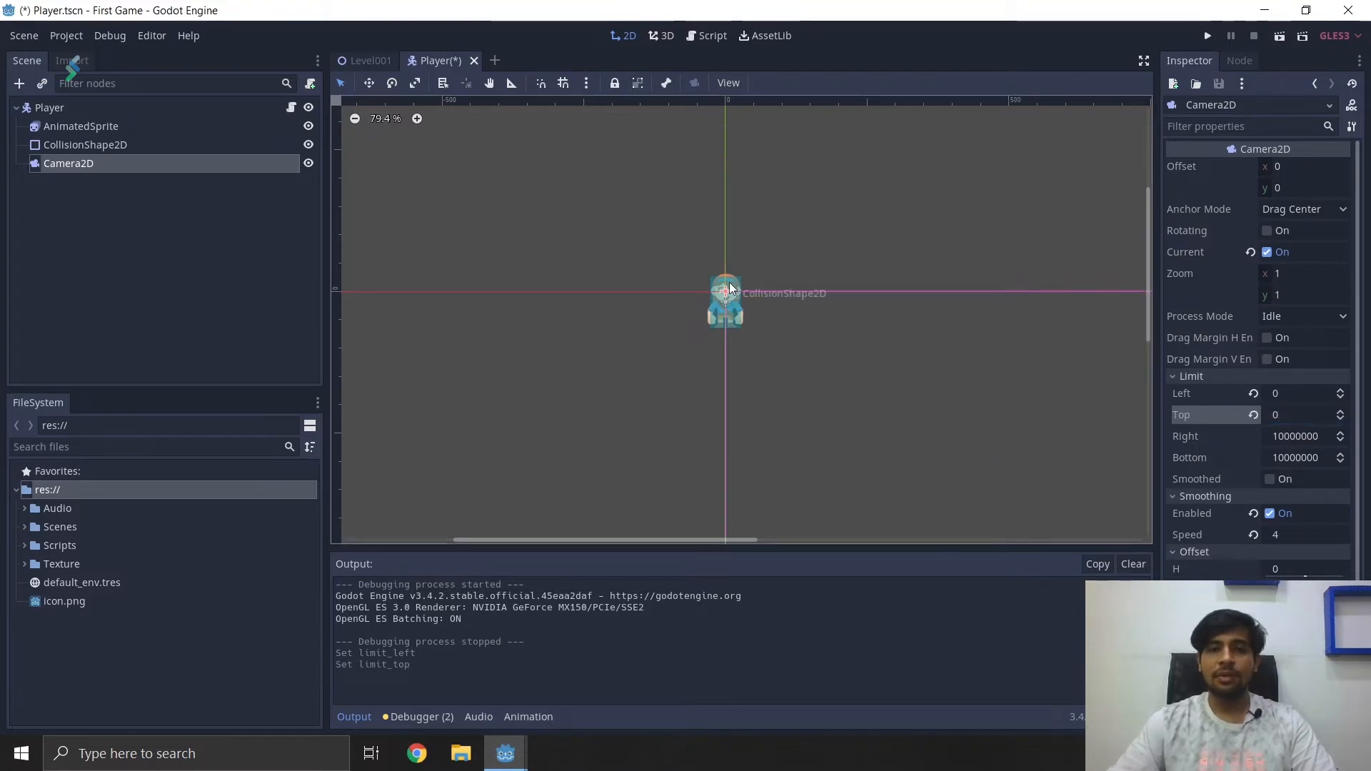
scroll(1019, 425, down, 1)
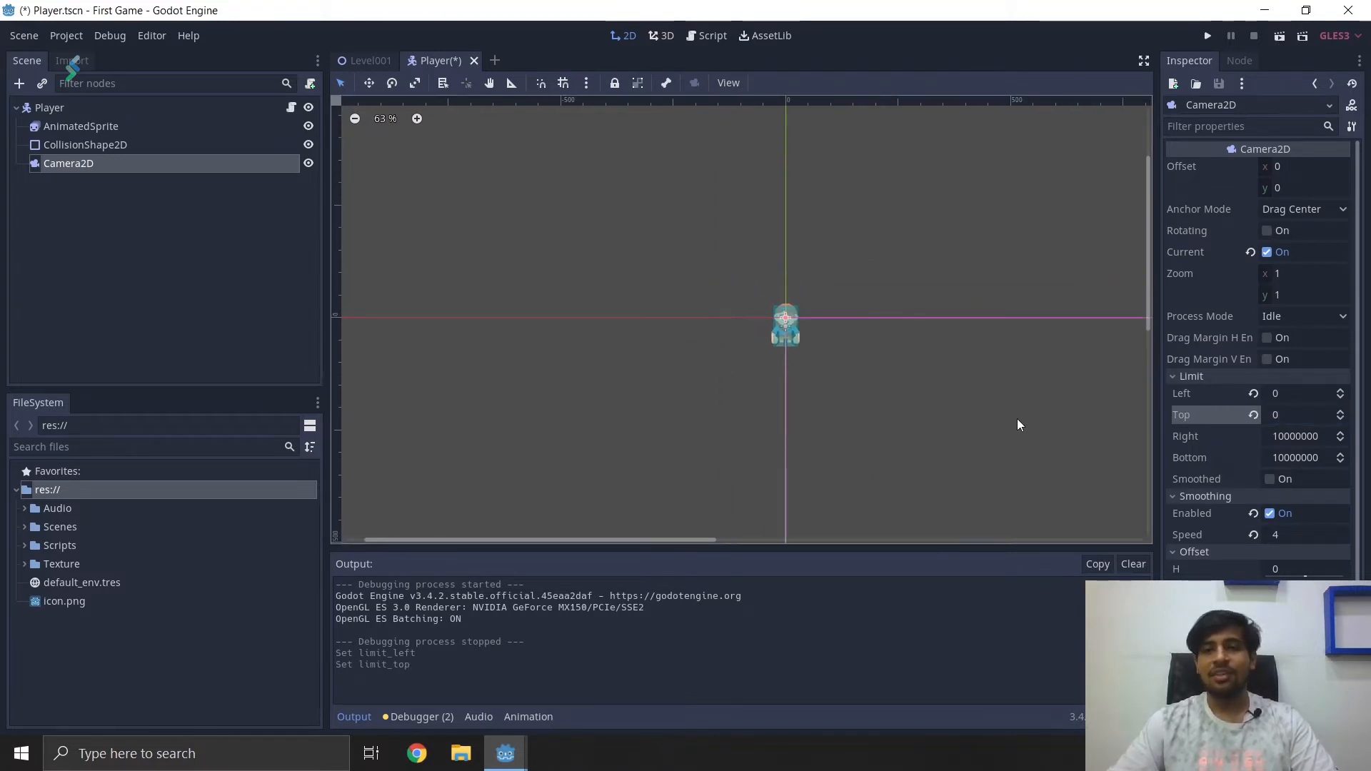
key(ctrl+s)
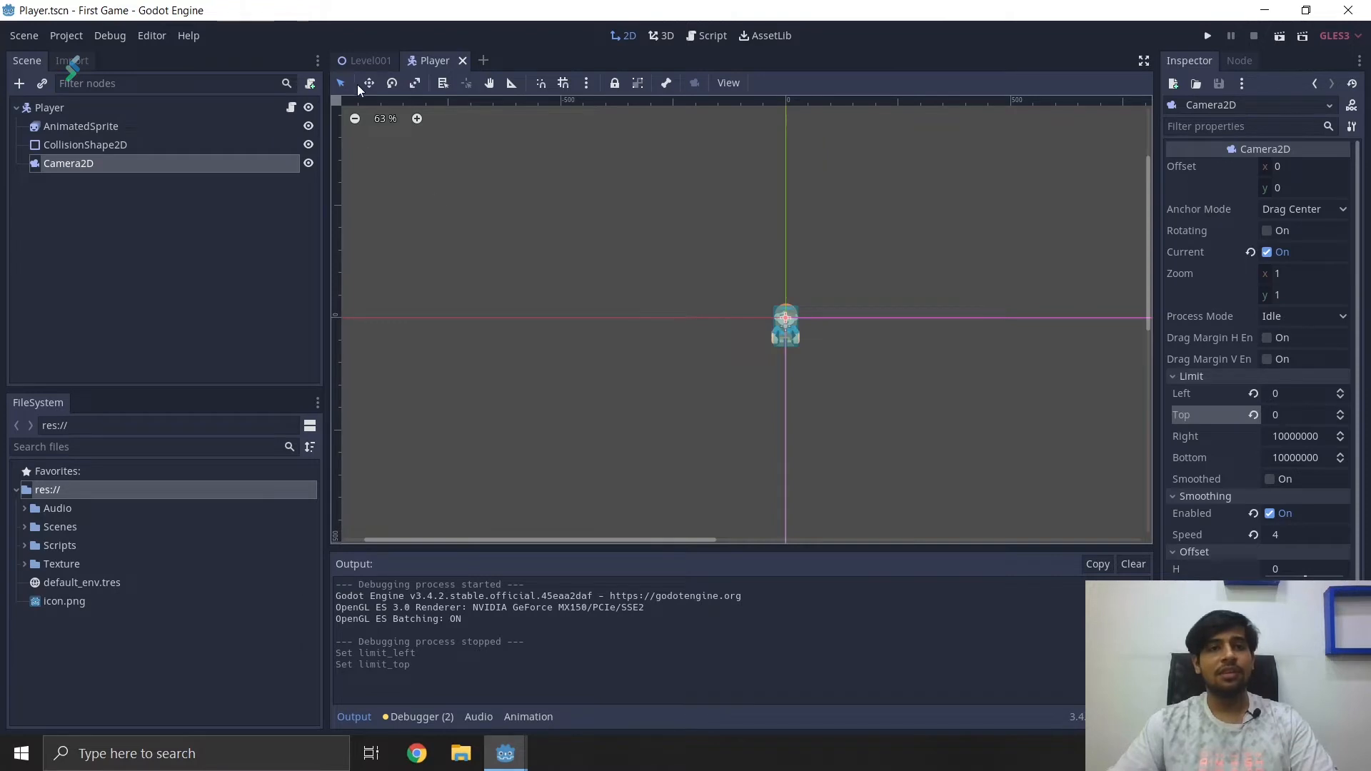
Run the game from Level001 and move the player across the platforms and past the level's left edge to test the camera limits.
click(374, 60)
click(1207, 36)
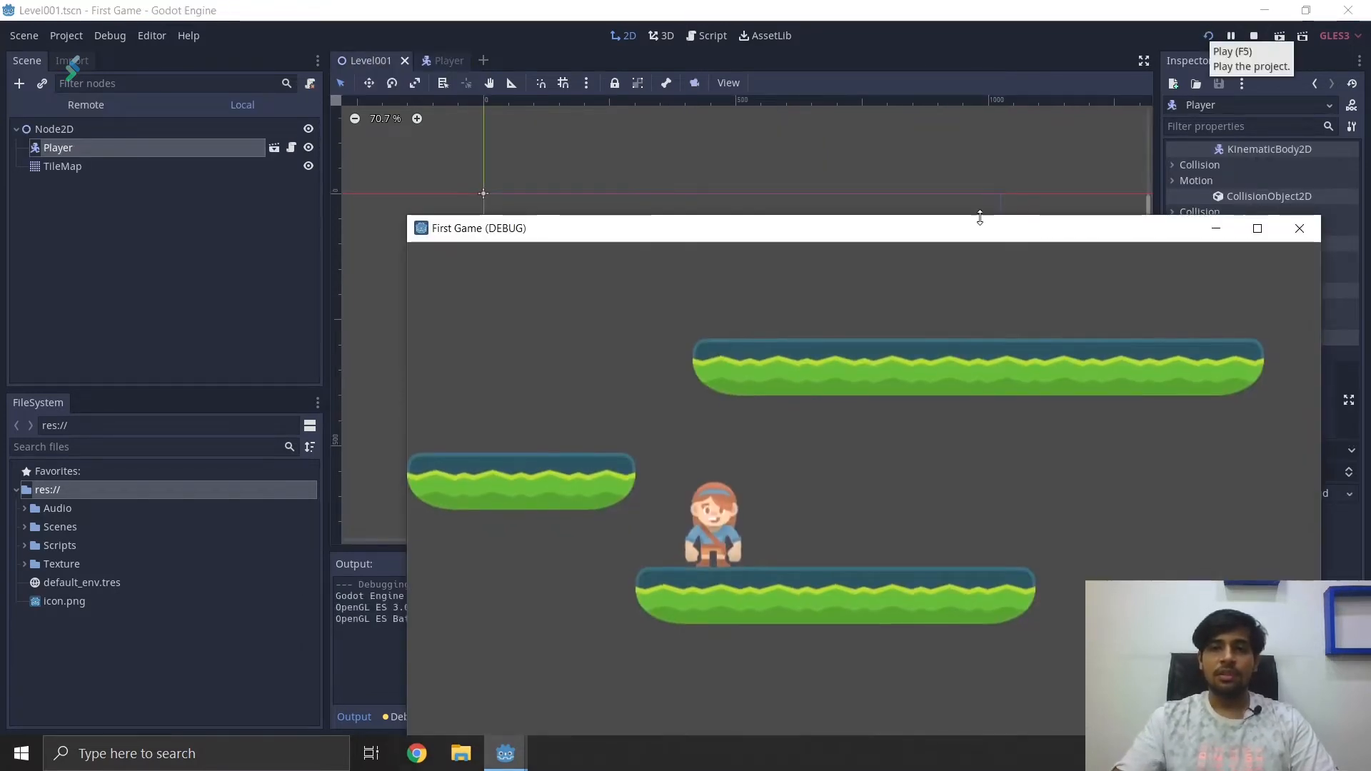
drag(974, 228, 803, 108)
key(Left)
key(Up)
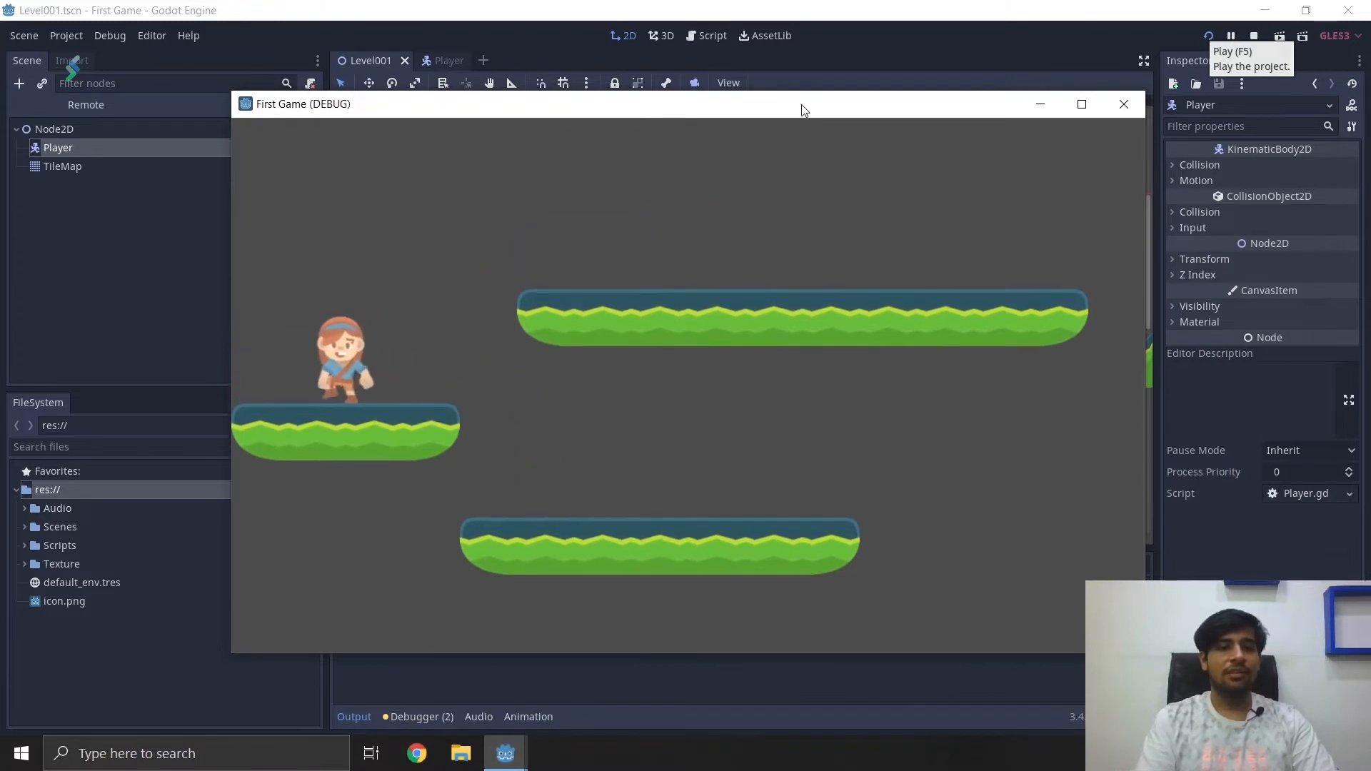
key(Right)
key(Up)
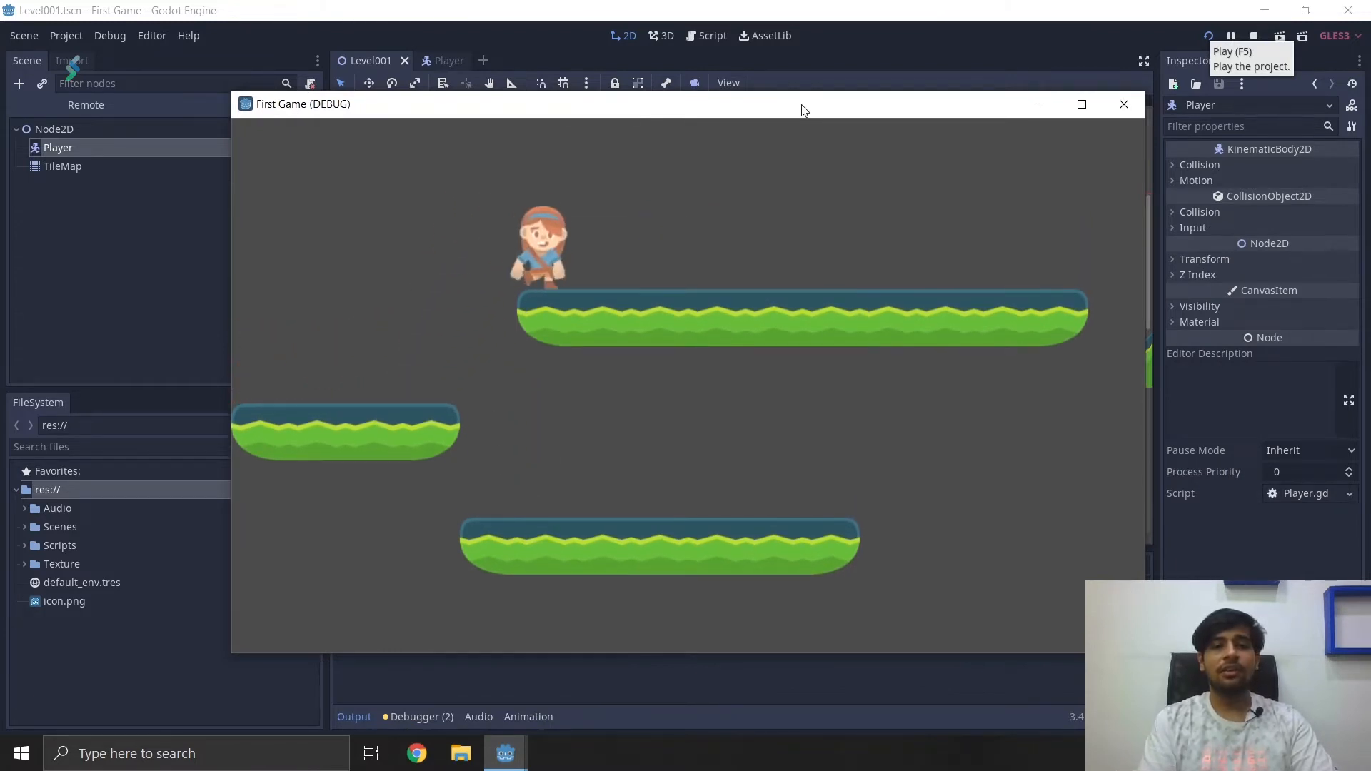
key(Left)
key(Left)
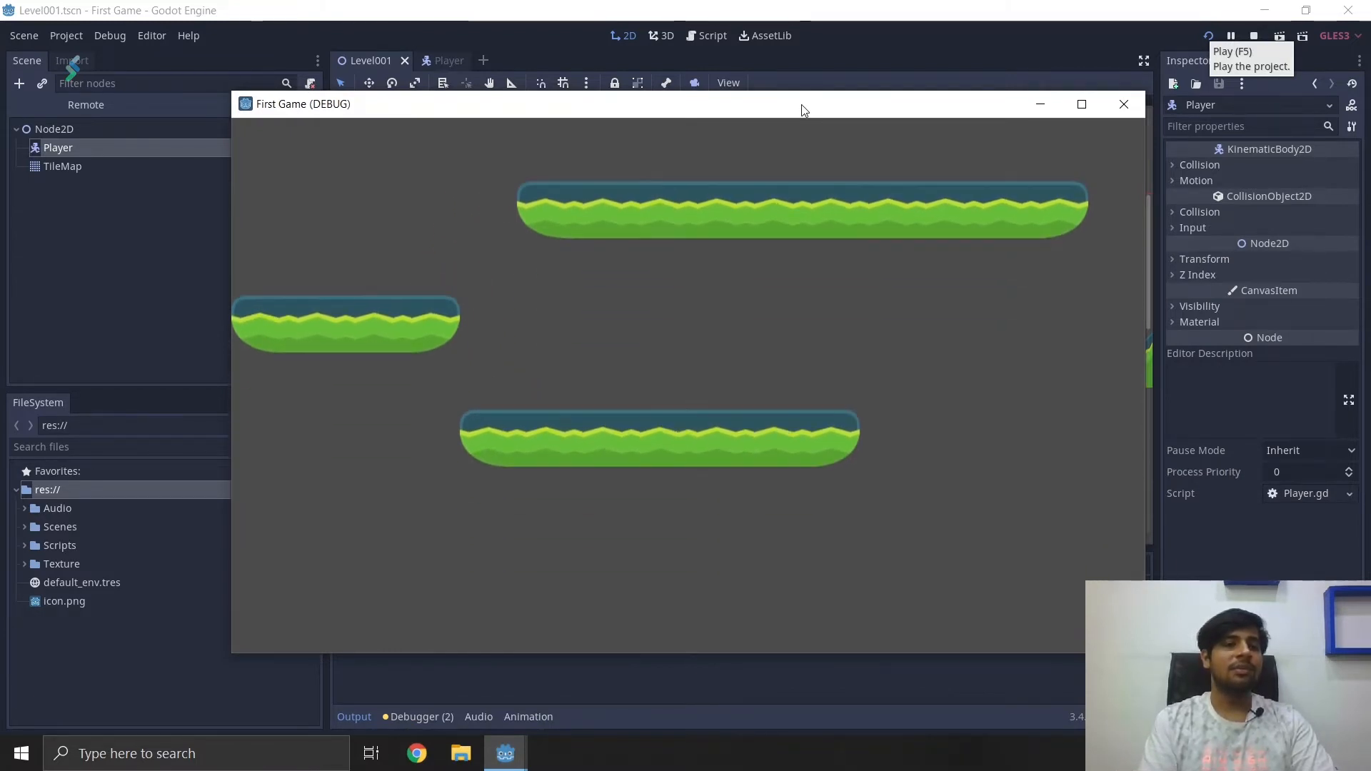
click(1123, 104)
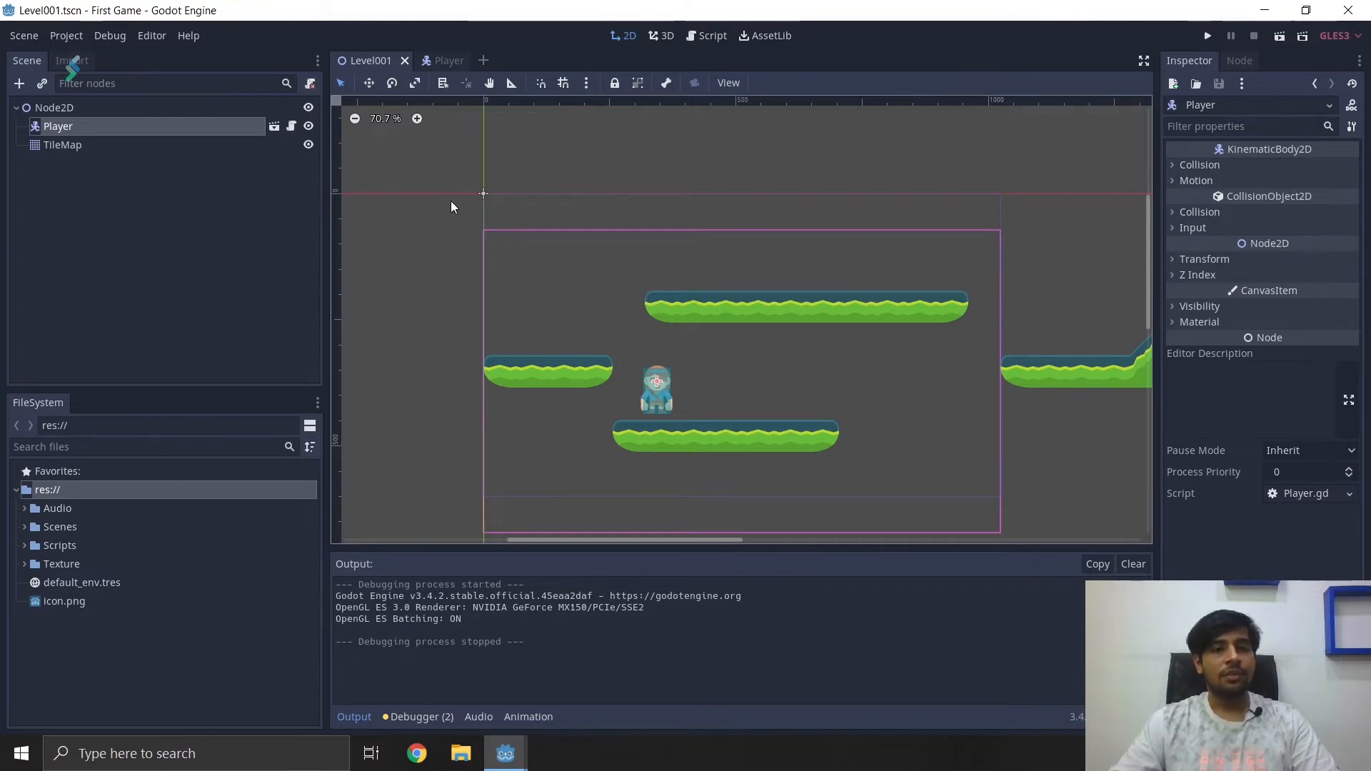
Add a StaticBody2D node under the level's root Node2D and expand the root to show its children.
click(232, 250)
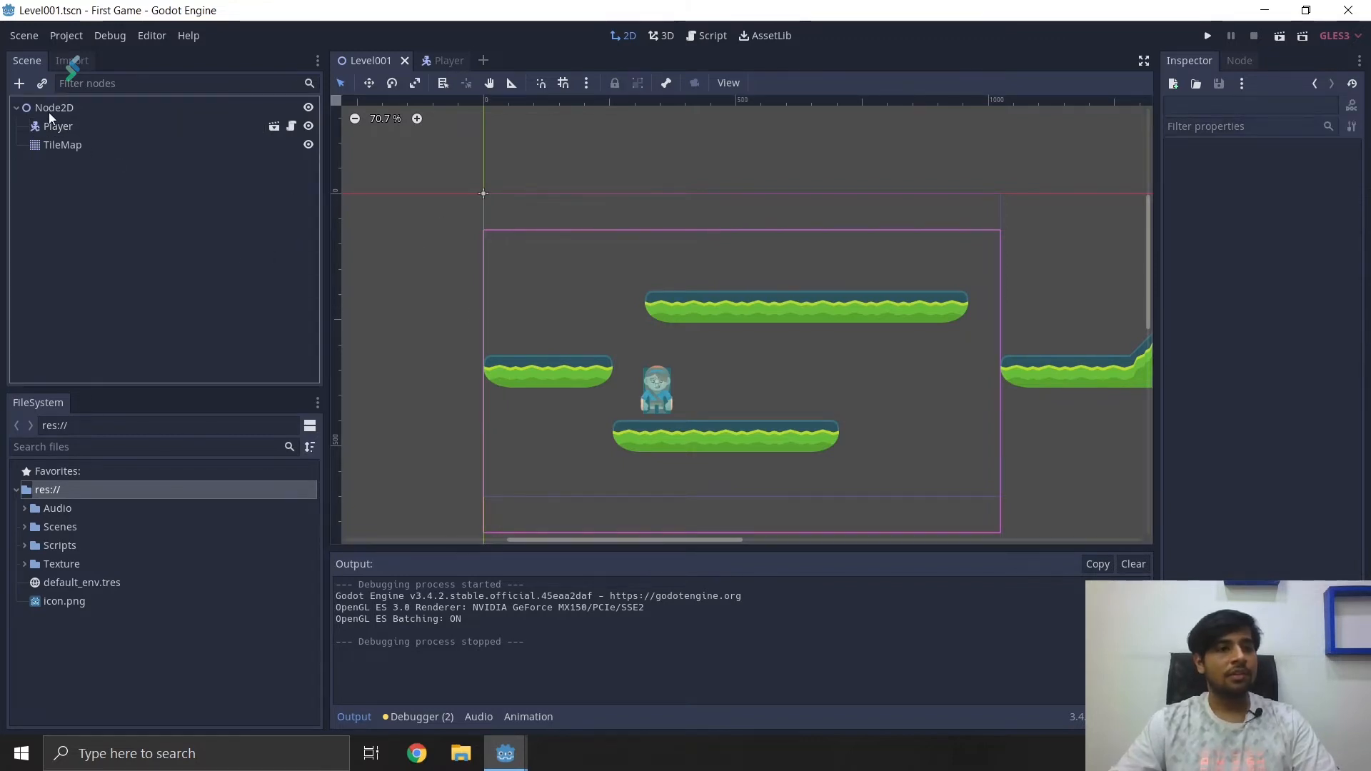
click(17, 107)
click(30, 108)
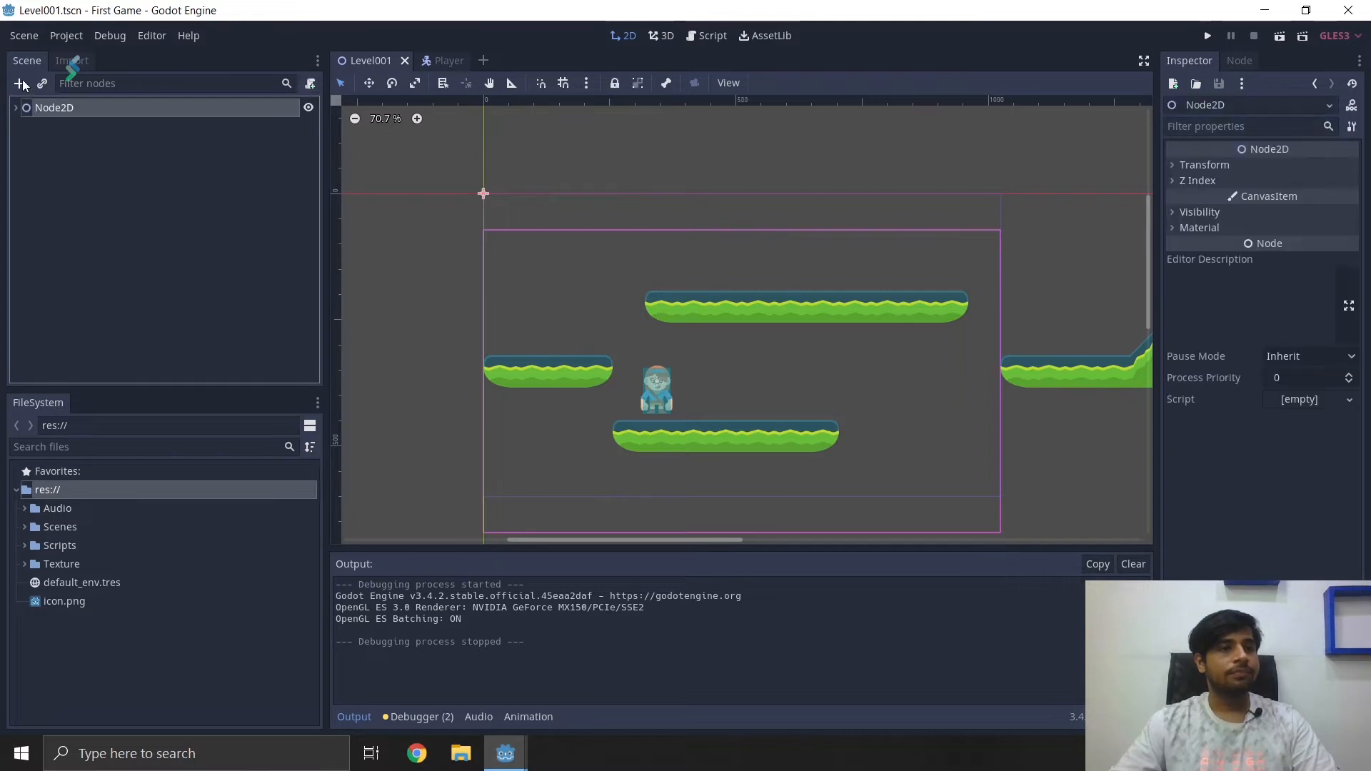
click(20, 84)
text(s)
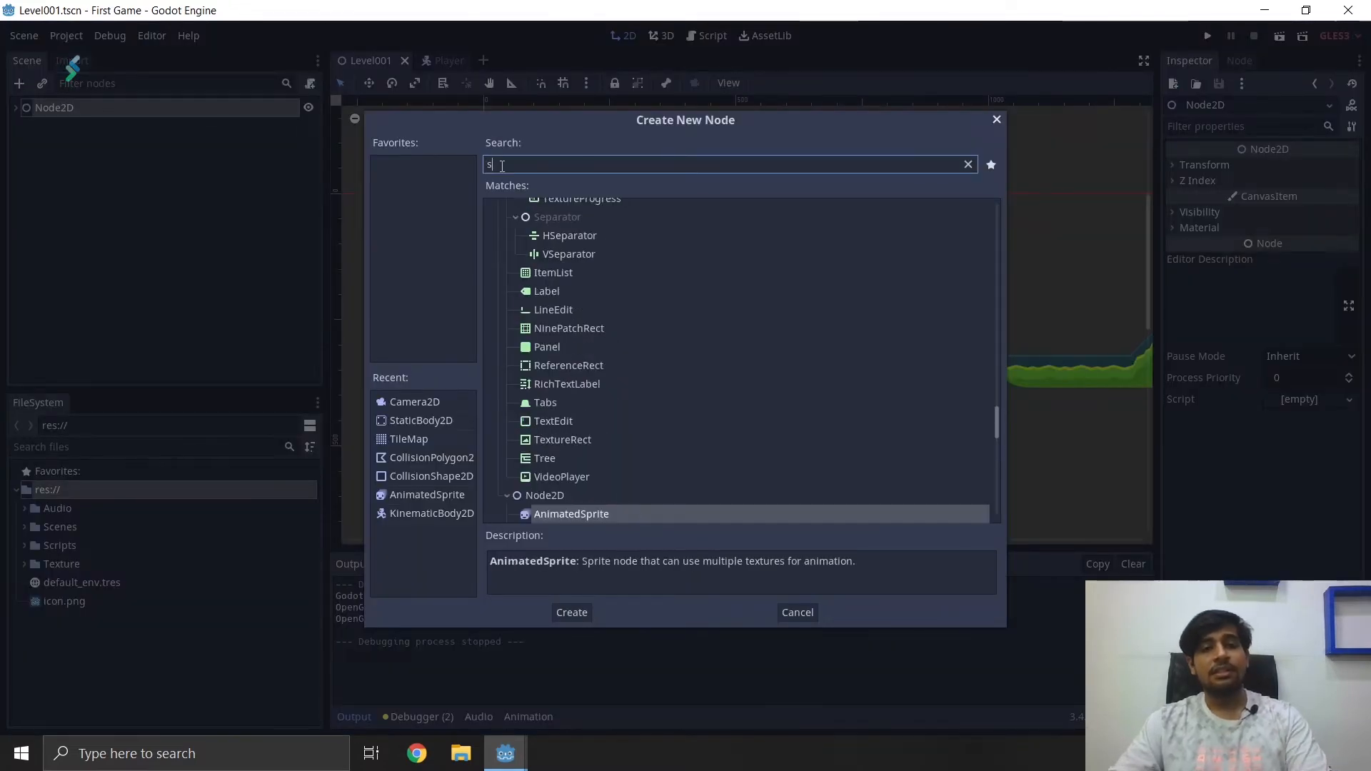
text(tat)
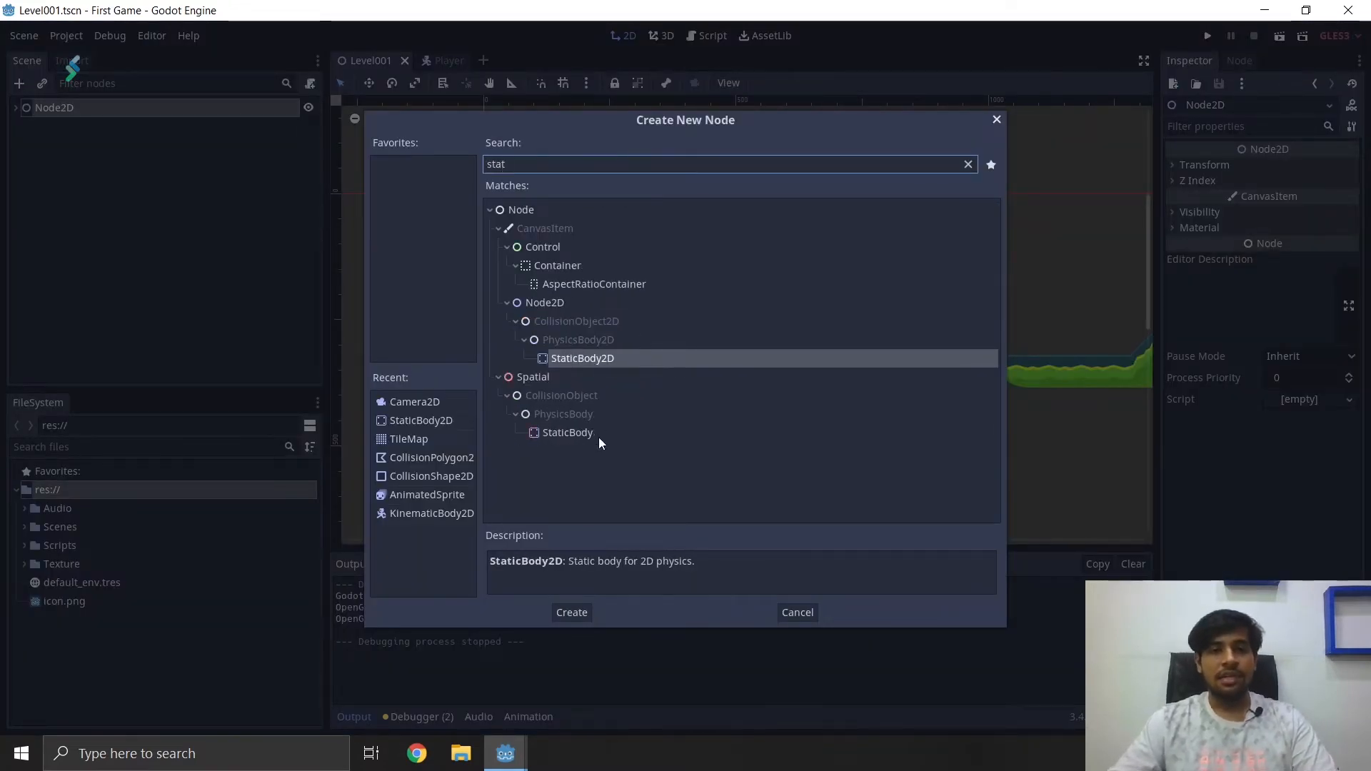
click(566, 360)
click(571, 611)
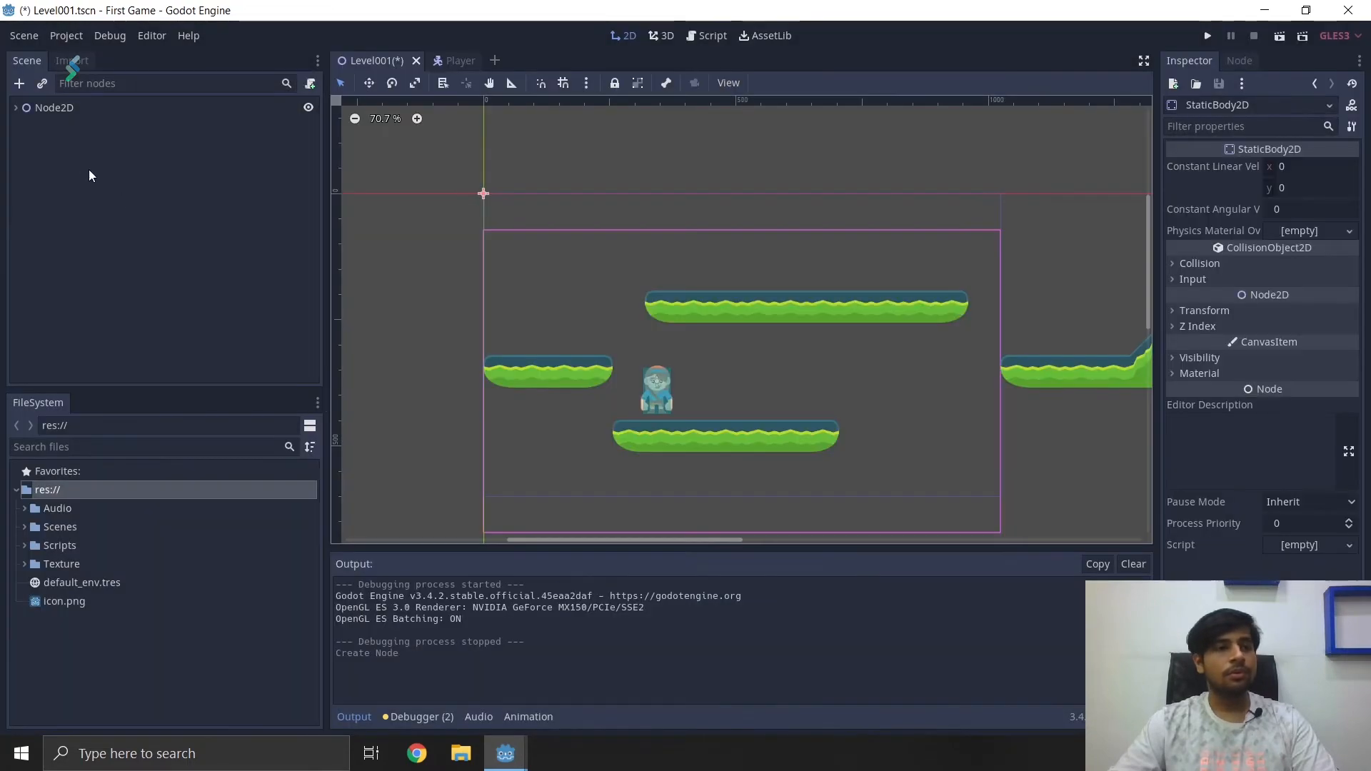
click(15, 108)
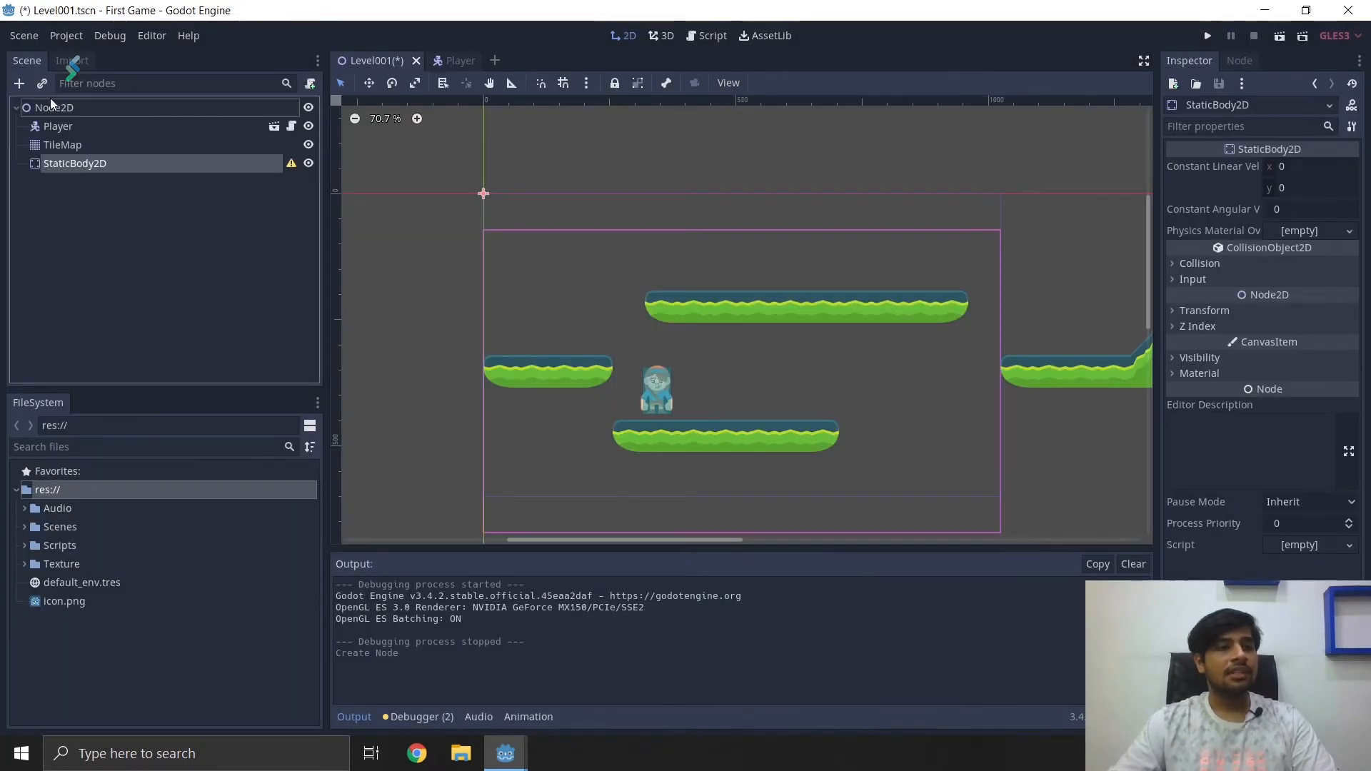
Add a CollisionShape2D as a child of the StaticBody2D.
click(20, 85)
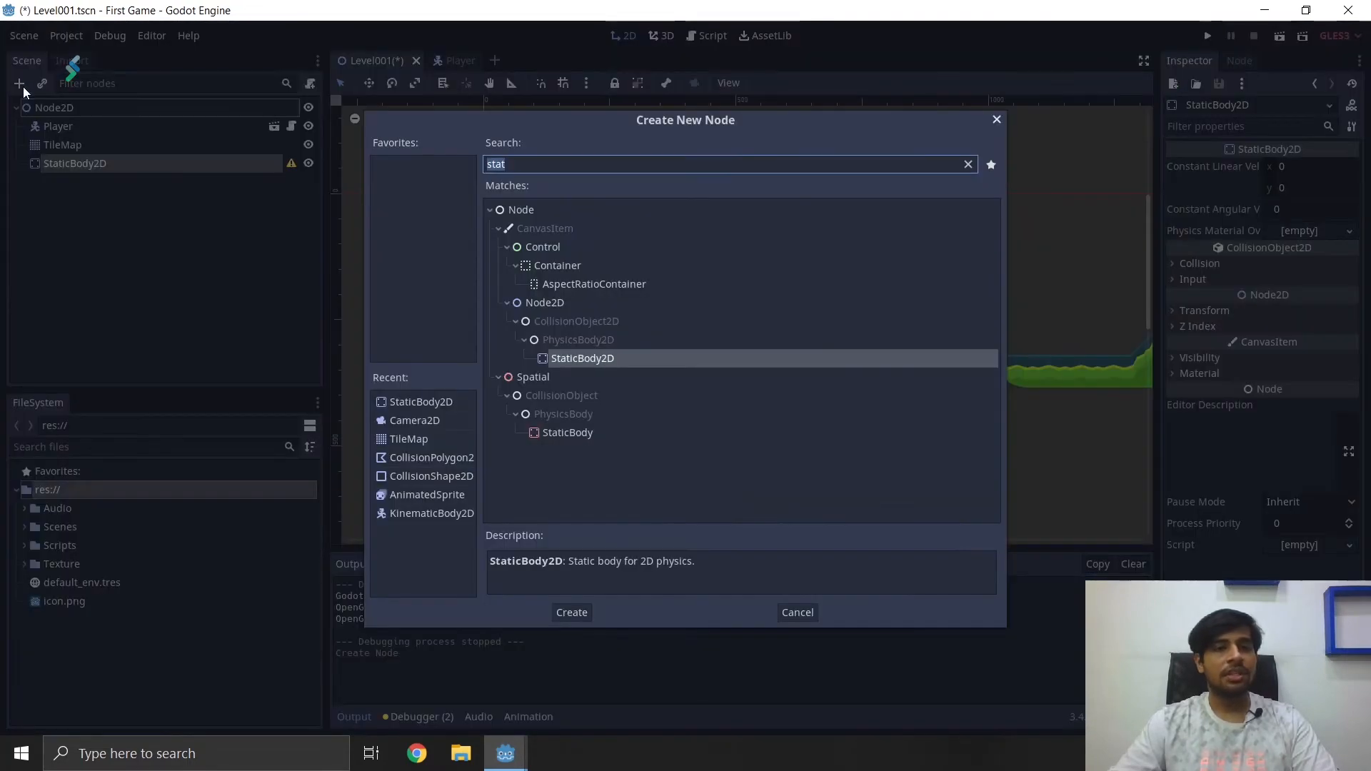
click(450, 477)
click(572, 613)
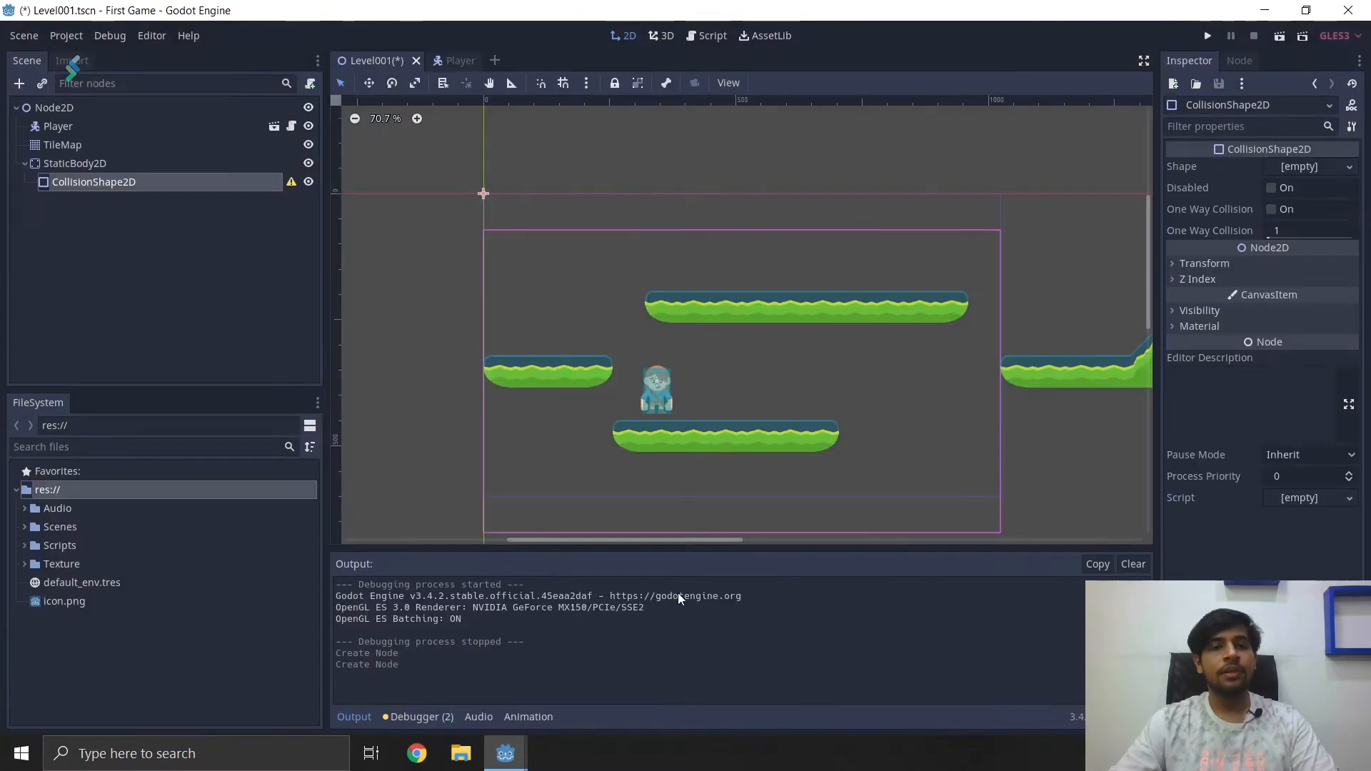
Give the collision shape a new RectangleShape2D and fit it as a tall, thin wall along the level's left edge.
click(1302, 167)
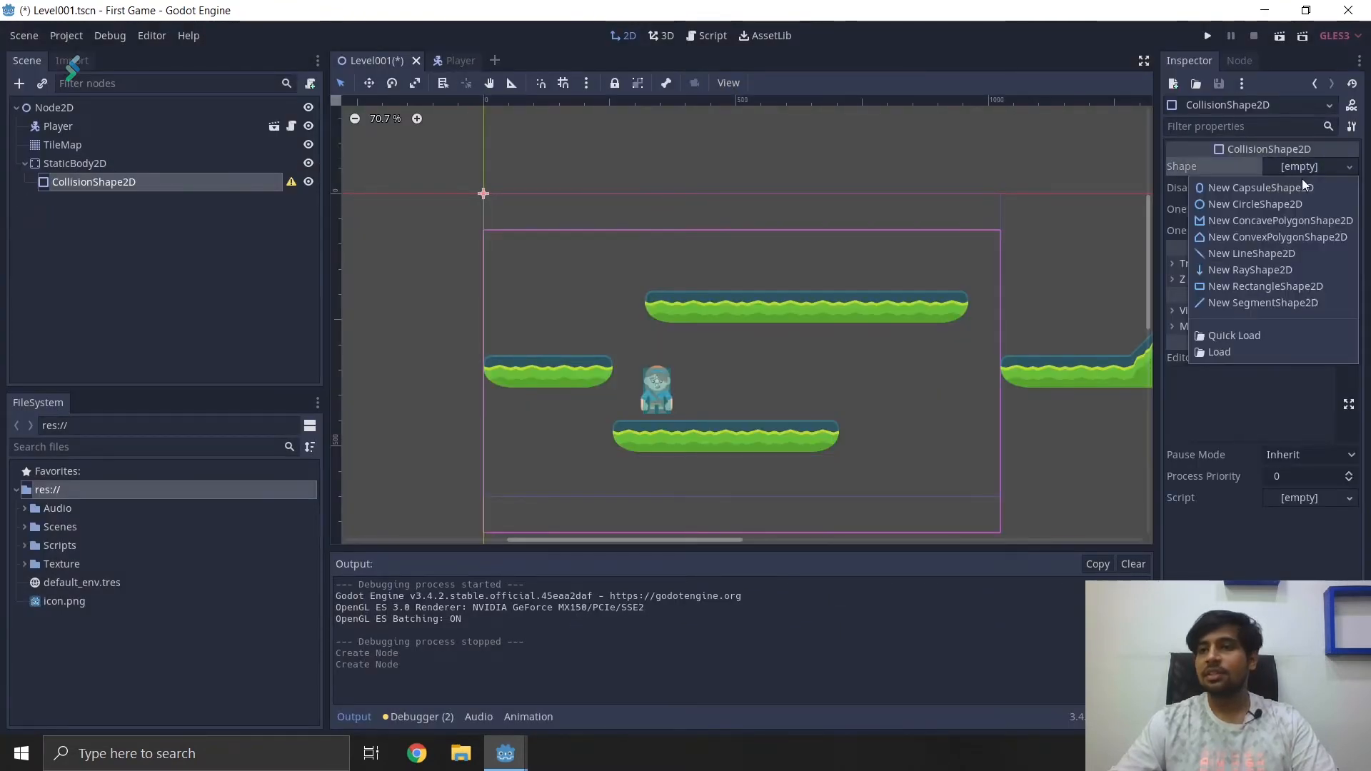
click(1246, 285)
drag(483, 192, 483, 408)
drag(466, 525, 470, 517)
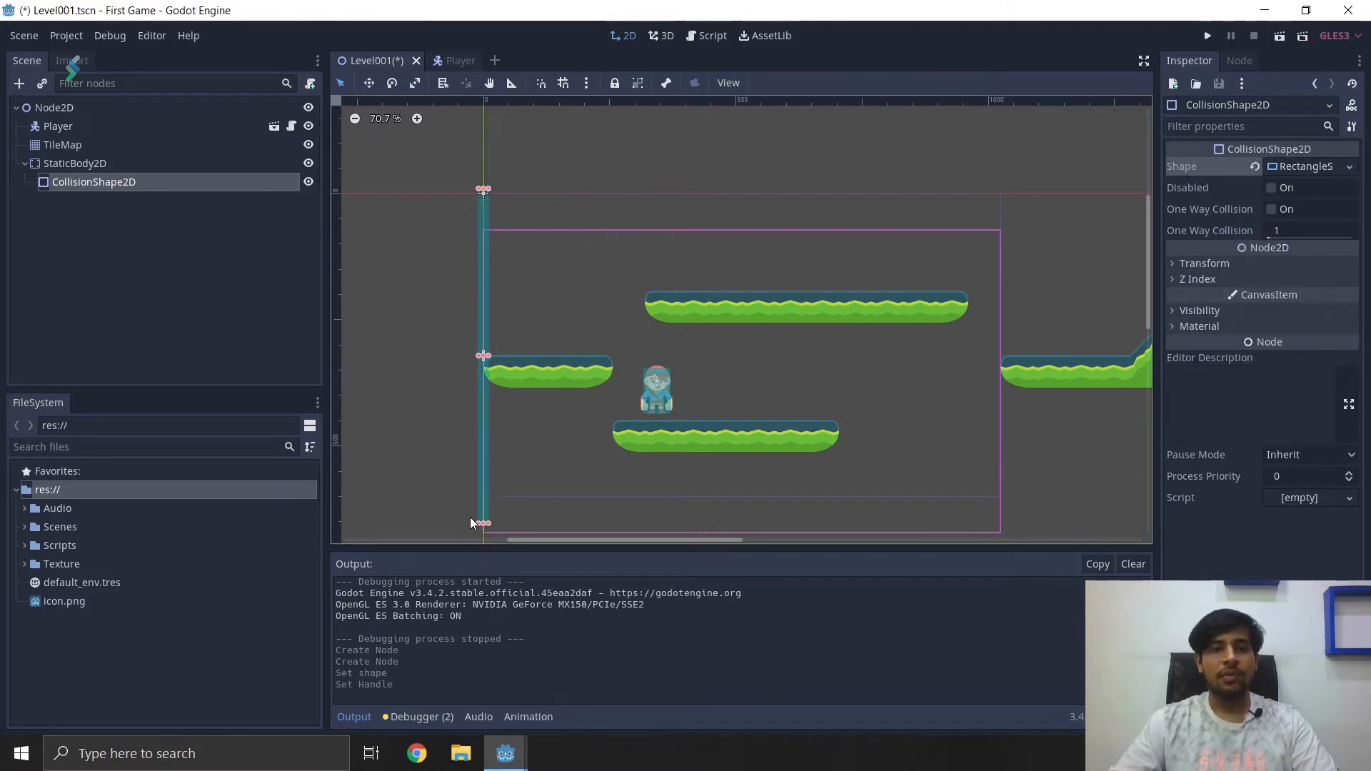
scroll(593, 398, down, 2)
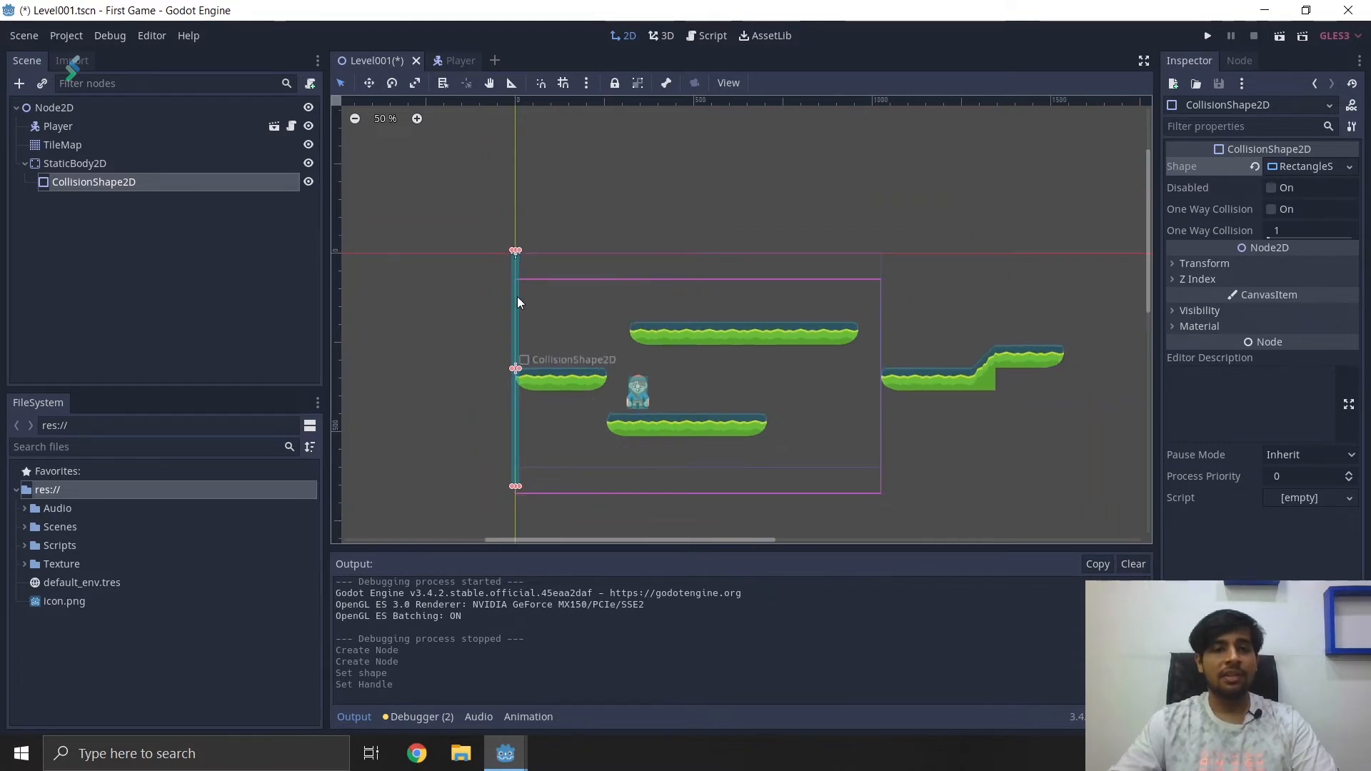
Widen the wall's collision shape outward from the level's left boundary, extend it well below the camera area and save the scene.
scroll(512, 360, up, 3)
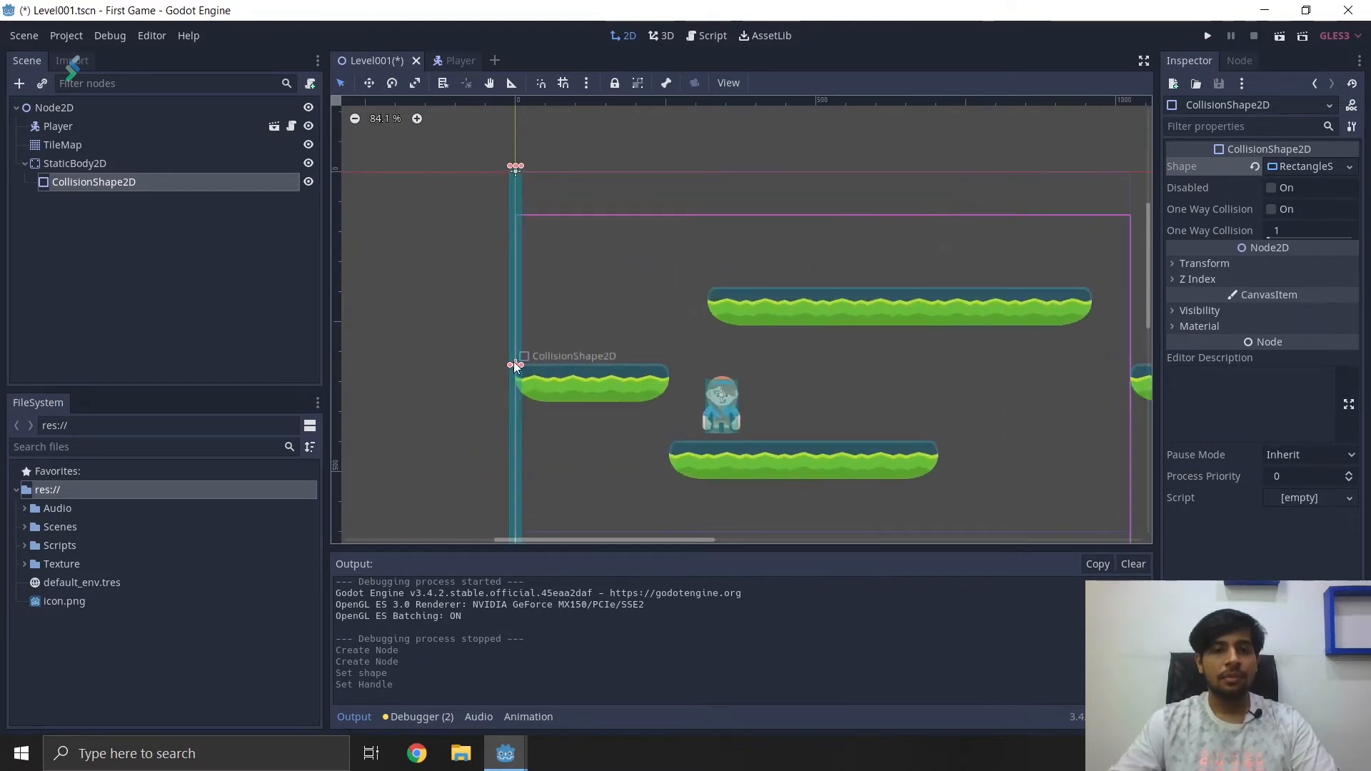
drag(514, 366, 496, 364)
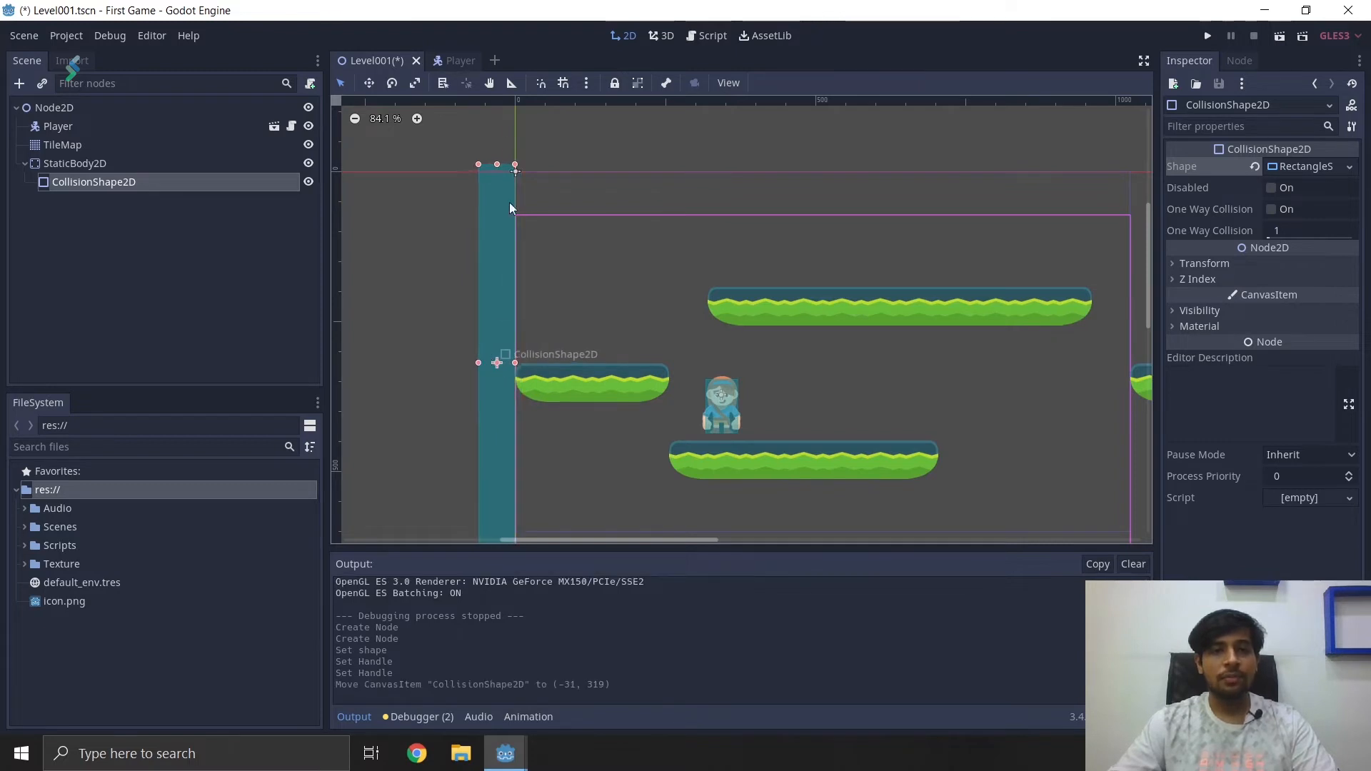
scroll(535, 321, down, 3)
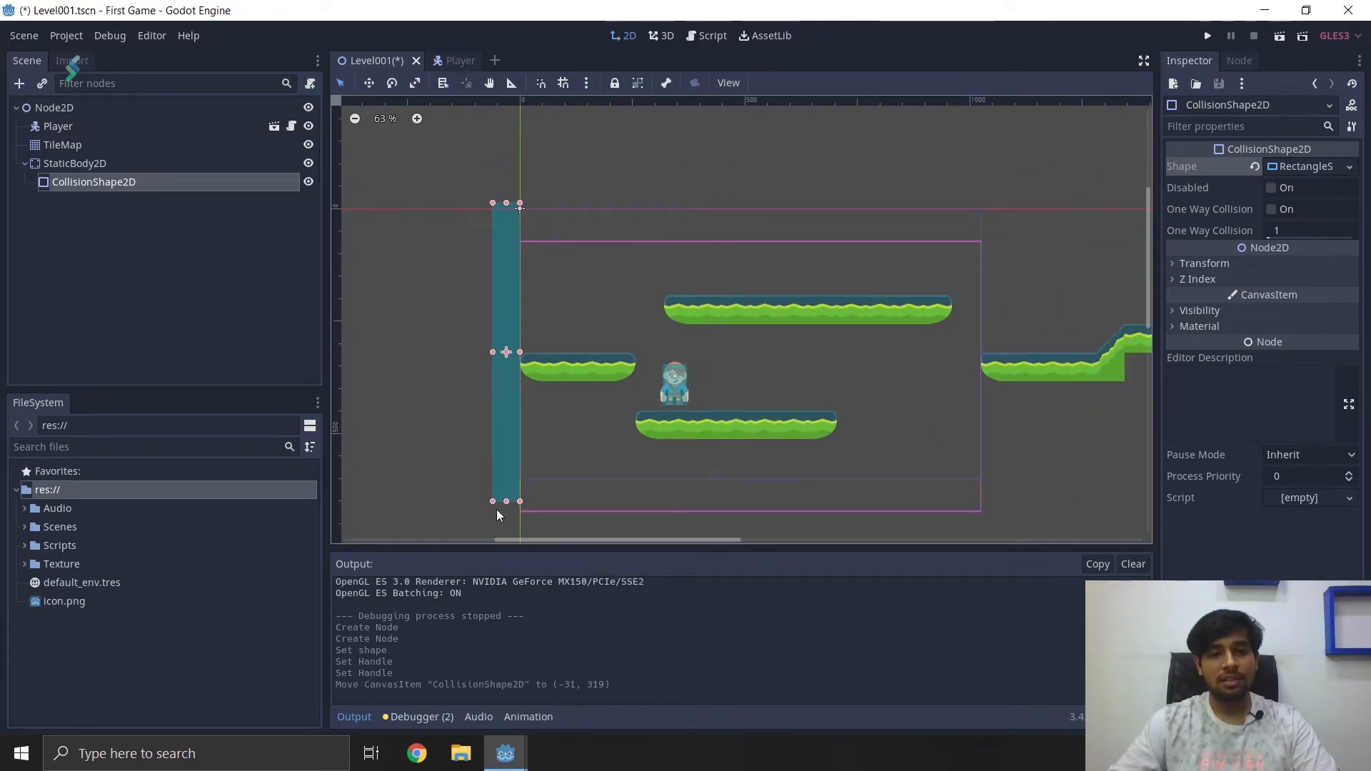
drag(506, 501, 509, 611)
key(ctrl+s)
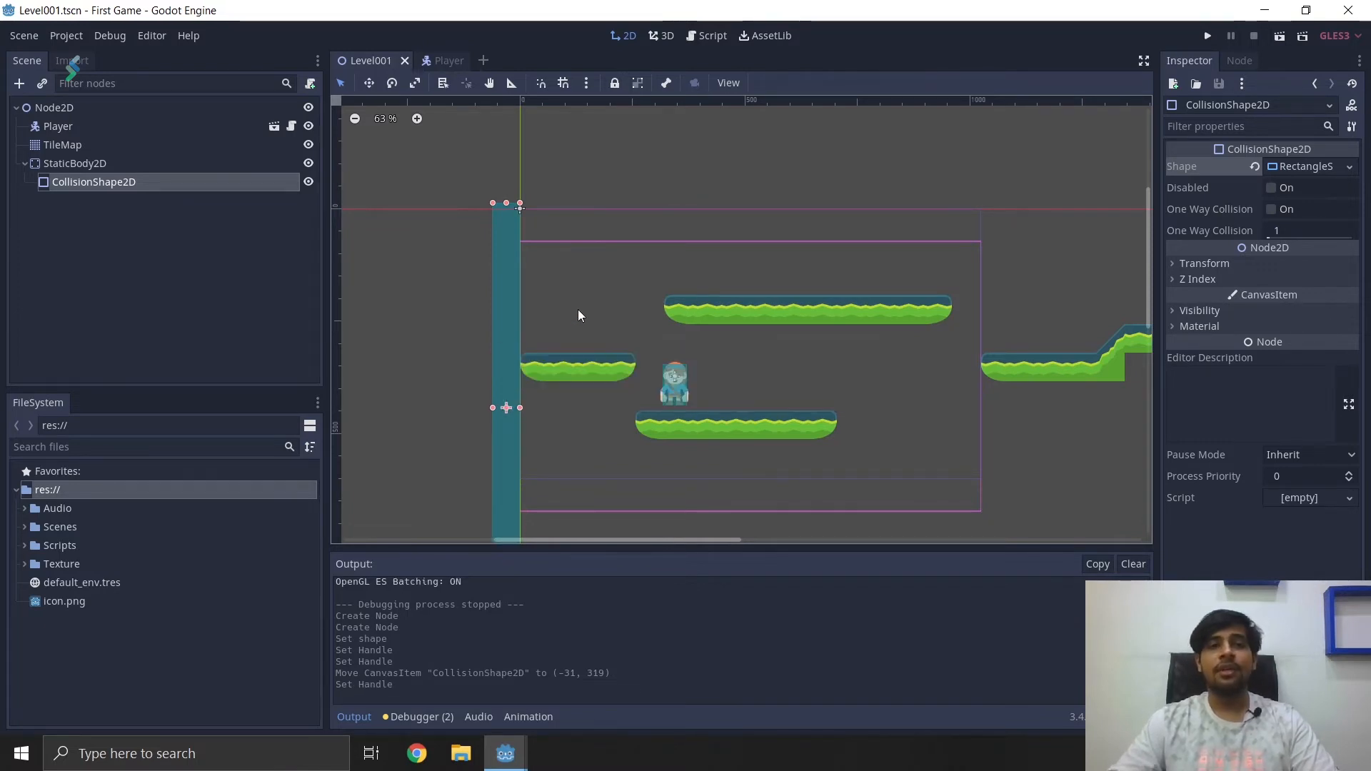
Run the game and walk the player repeatedly against the invisible wall at the level's left edge to test it.
click(1209, 37)
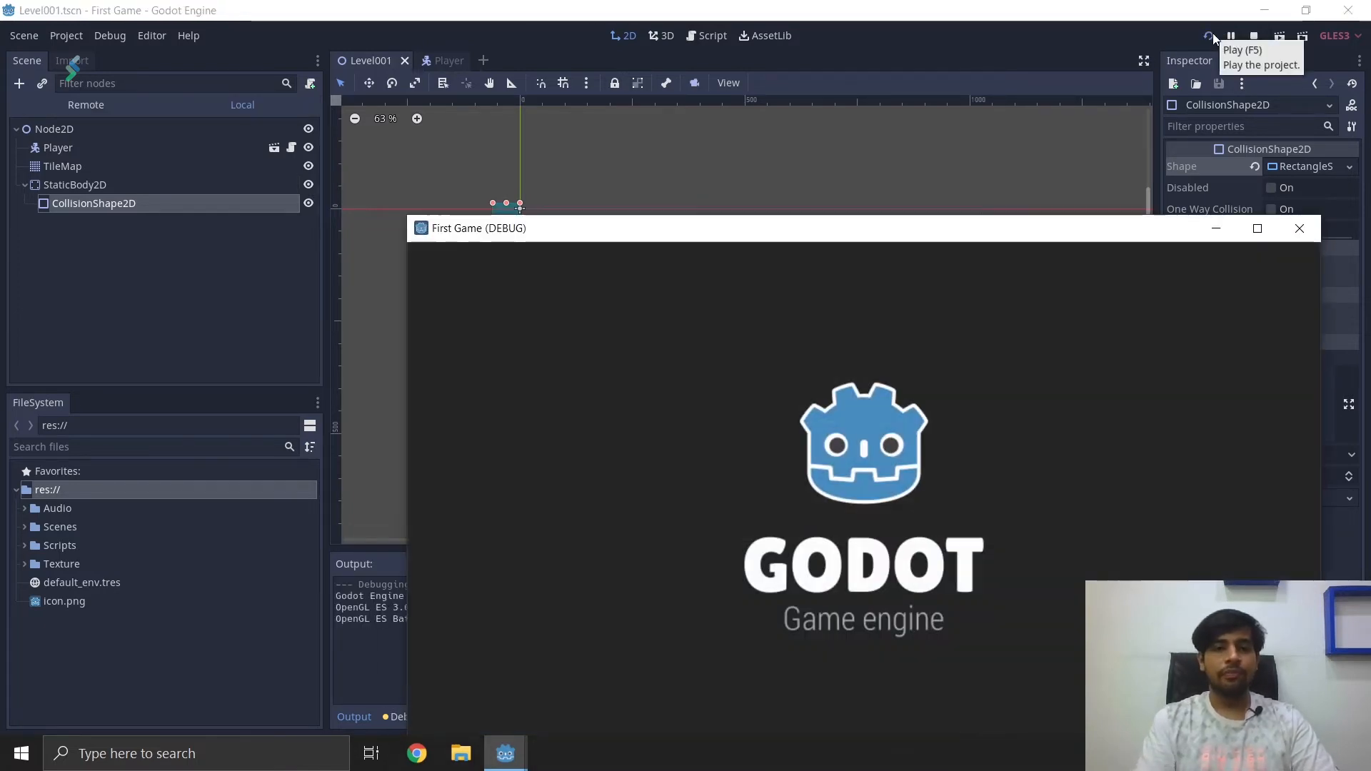
key(Left)
key(Up)
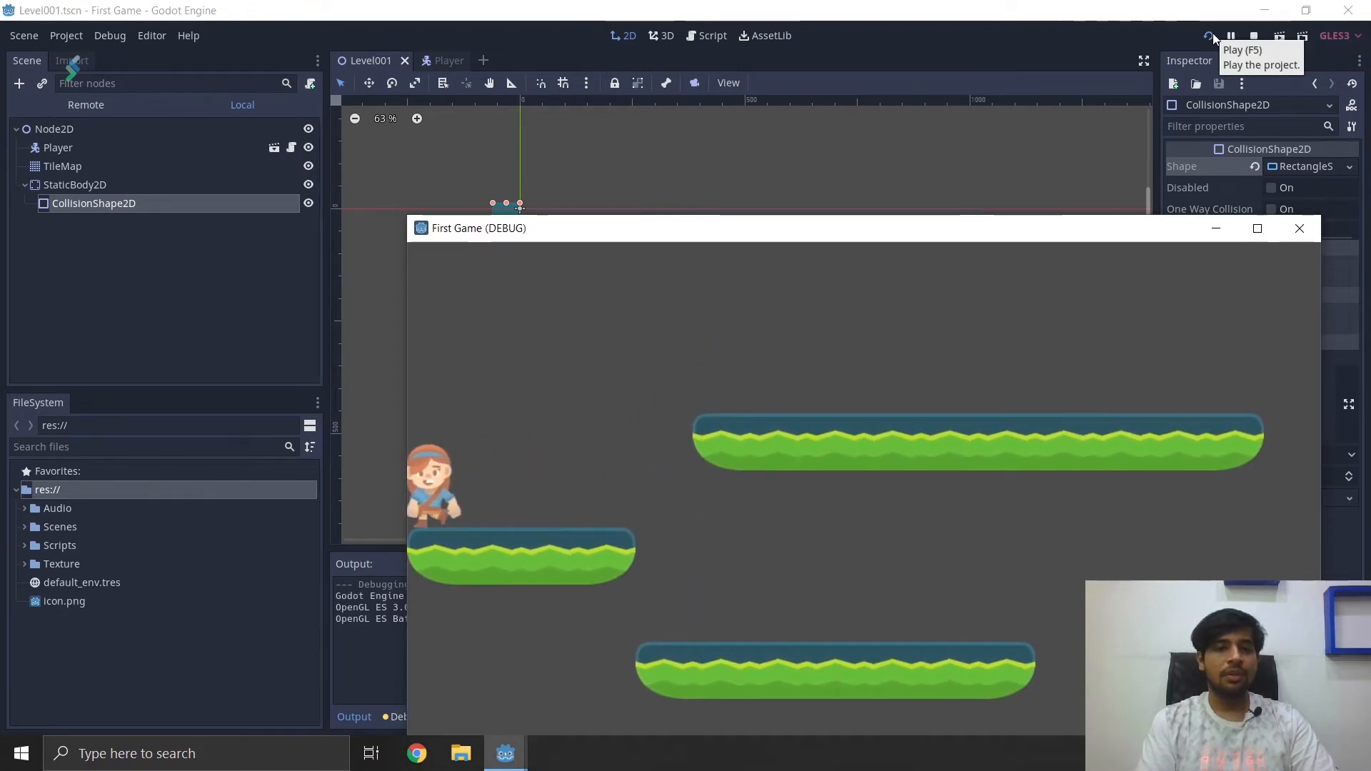
key(Right)
key(Left)
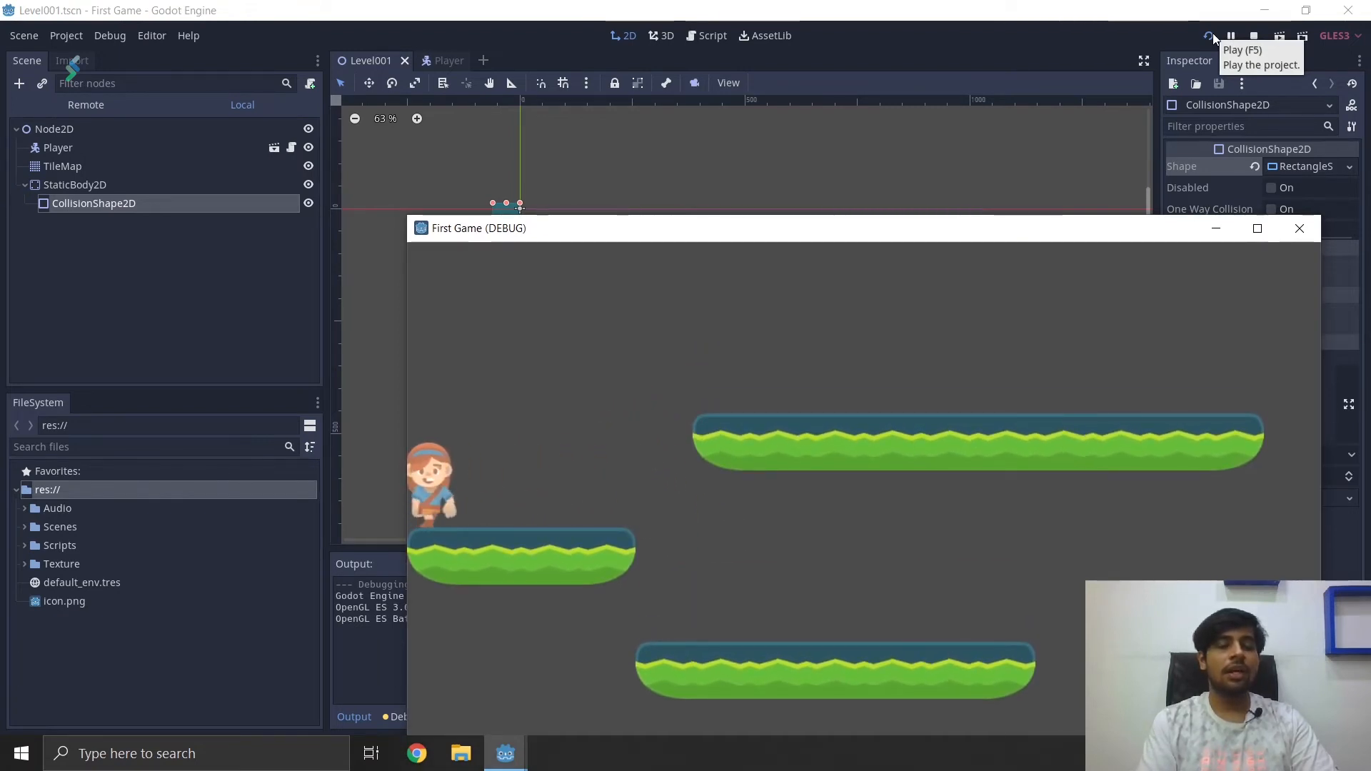
key(Right)
key(Left)
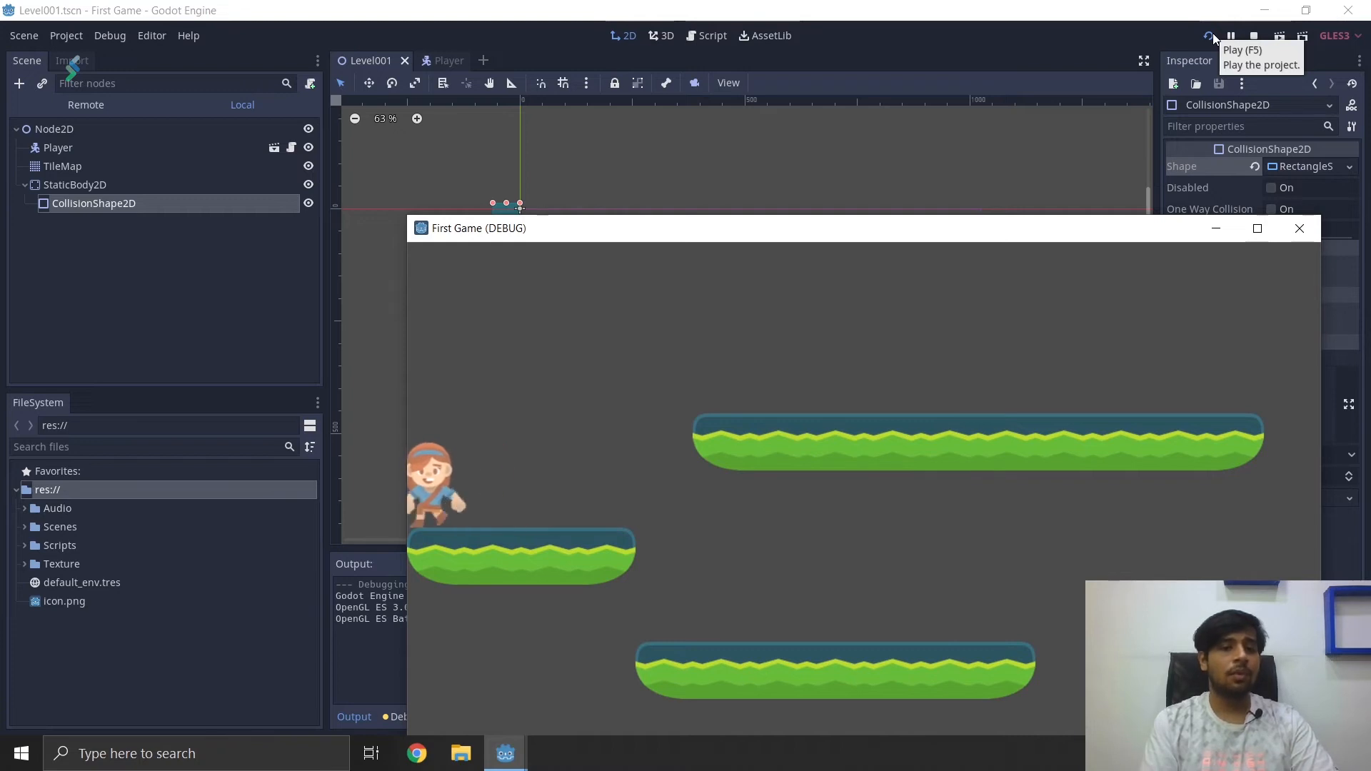
Move the player back and forth across the platforms, drop off the lowest one and close the game.
key(Right)
key(Up)
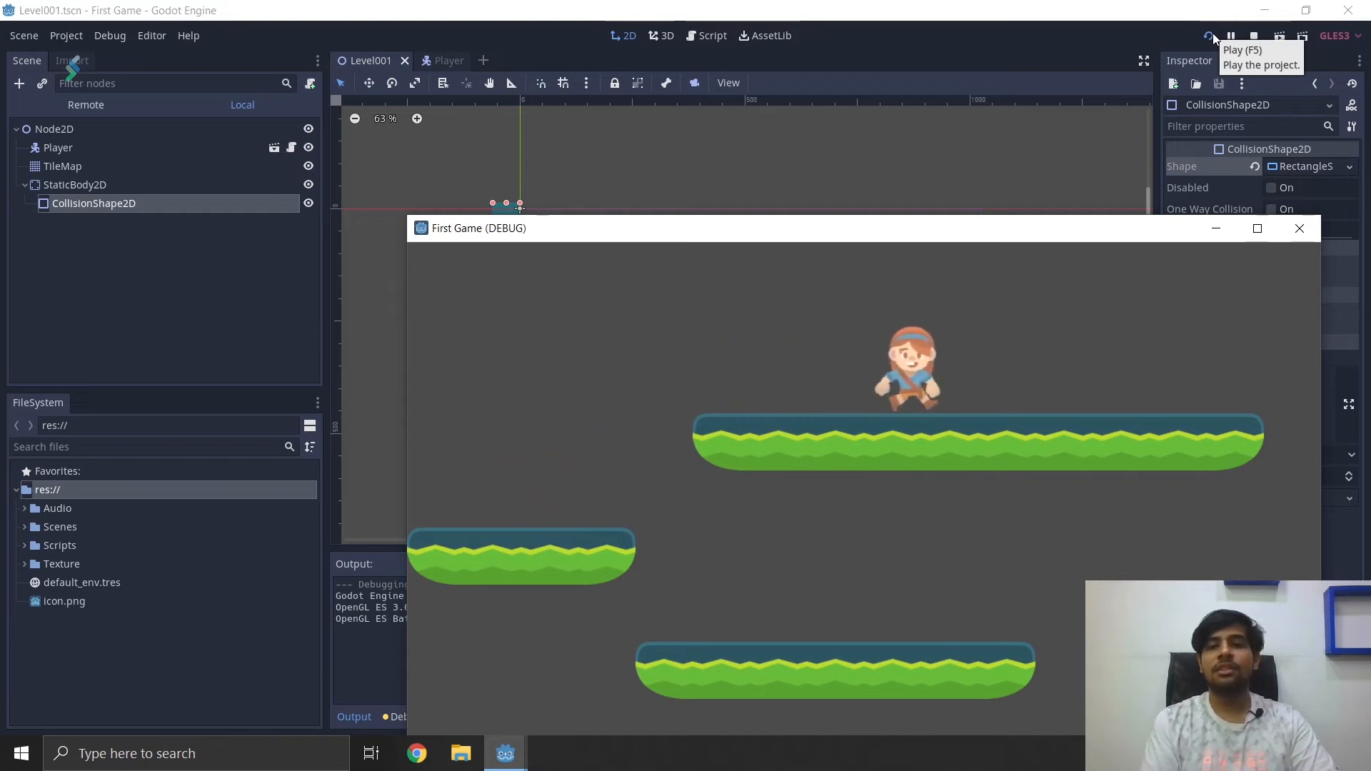
key(Up)
key(Left)
key(Right)
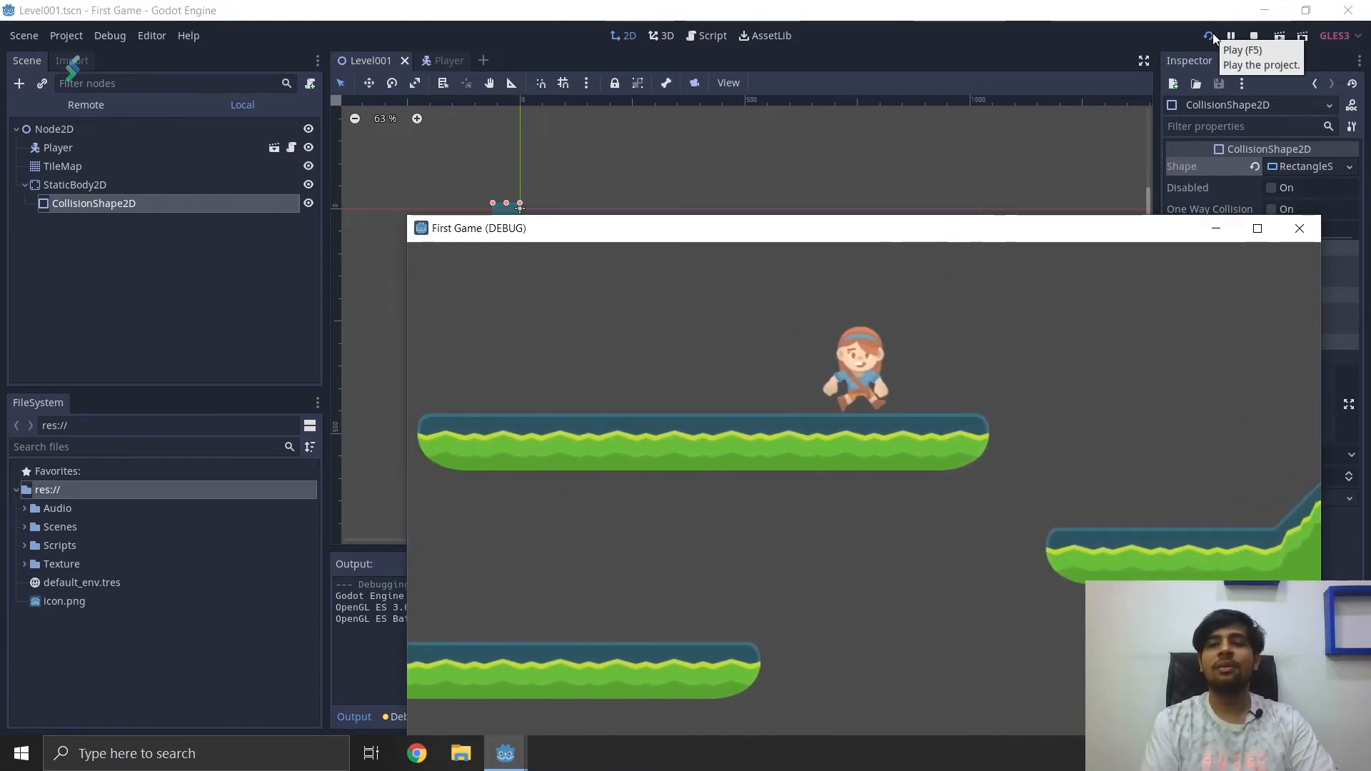
key(Up)
key(Left)
key(Up)
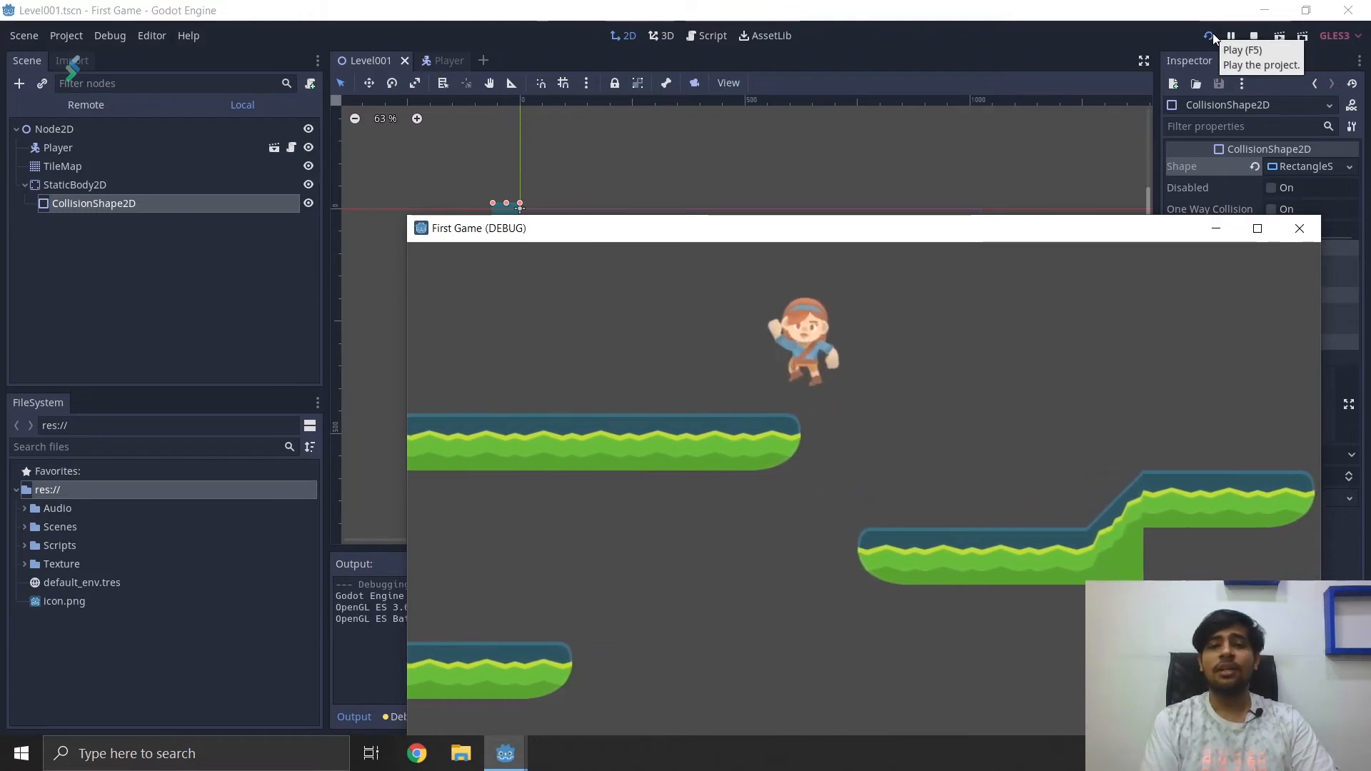
key(Left)
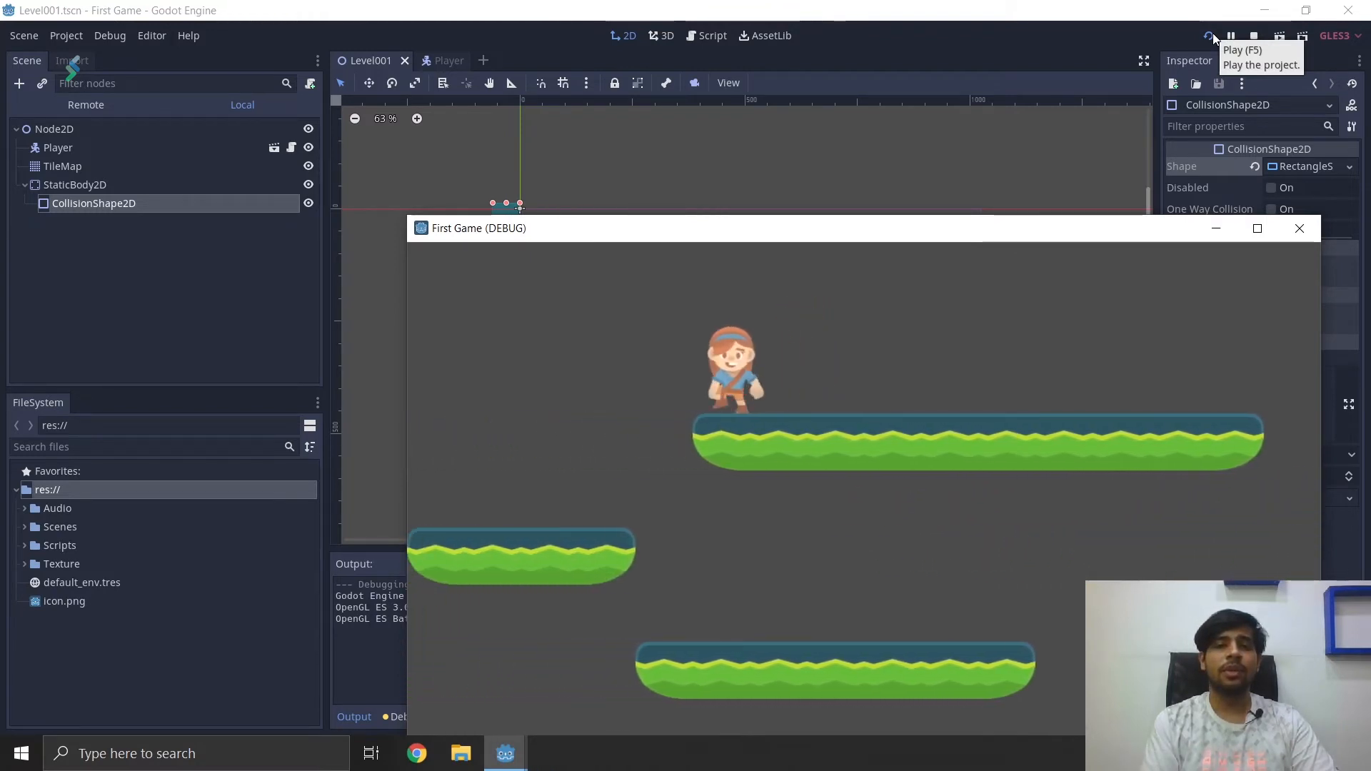
key(Up)
key(Right)
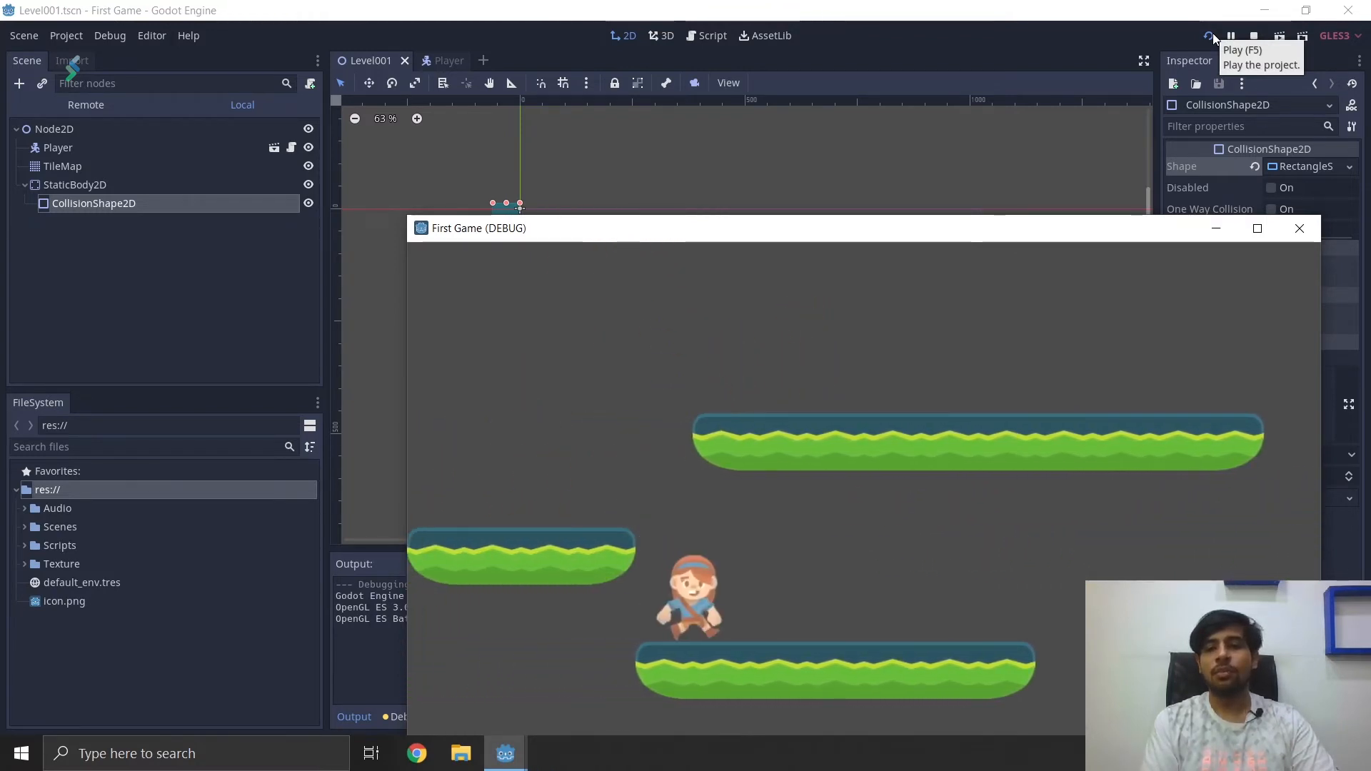
key(Right)
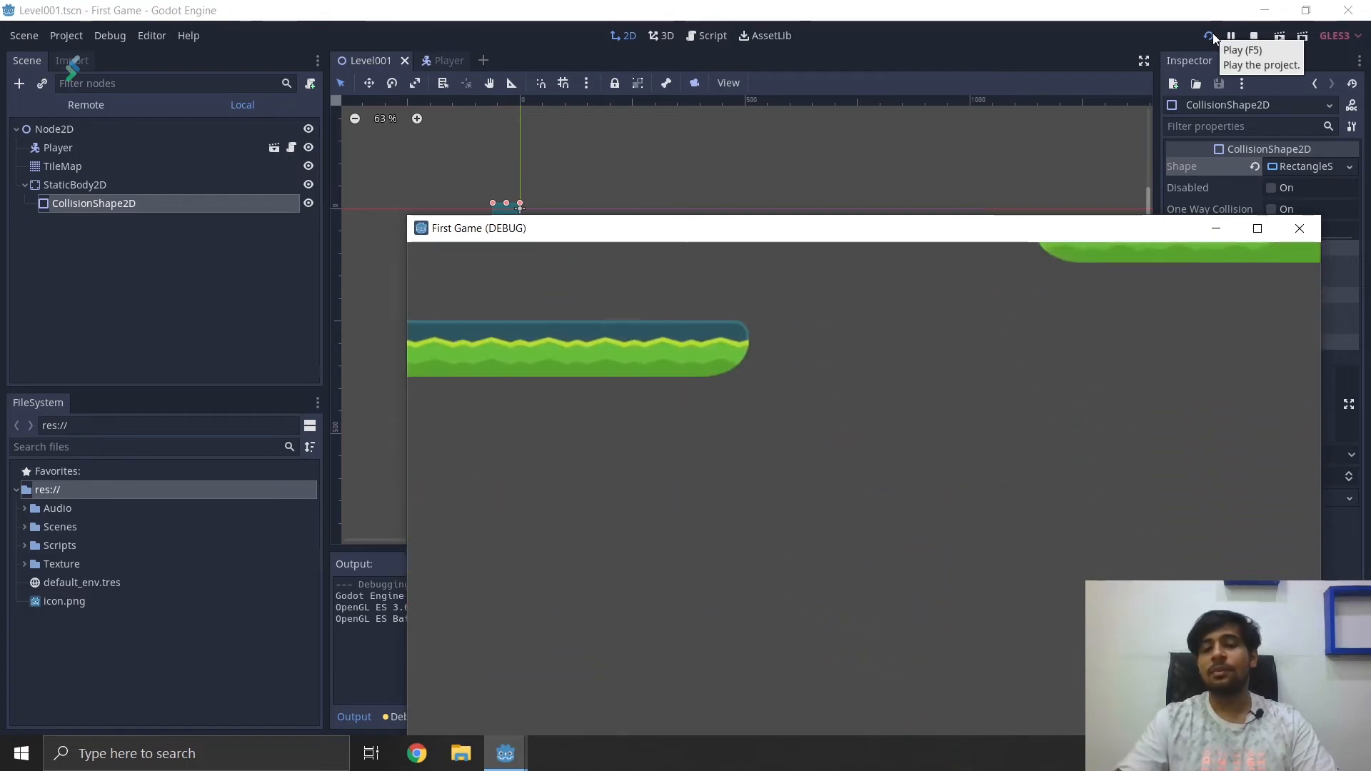
click(1300, 228)
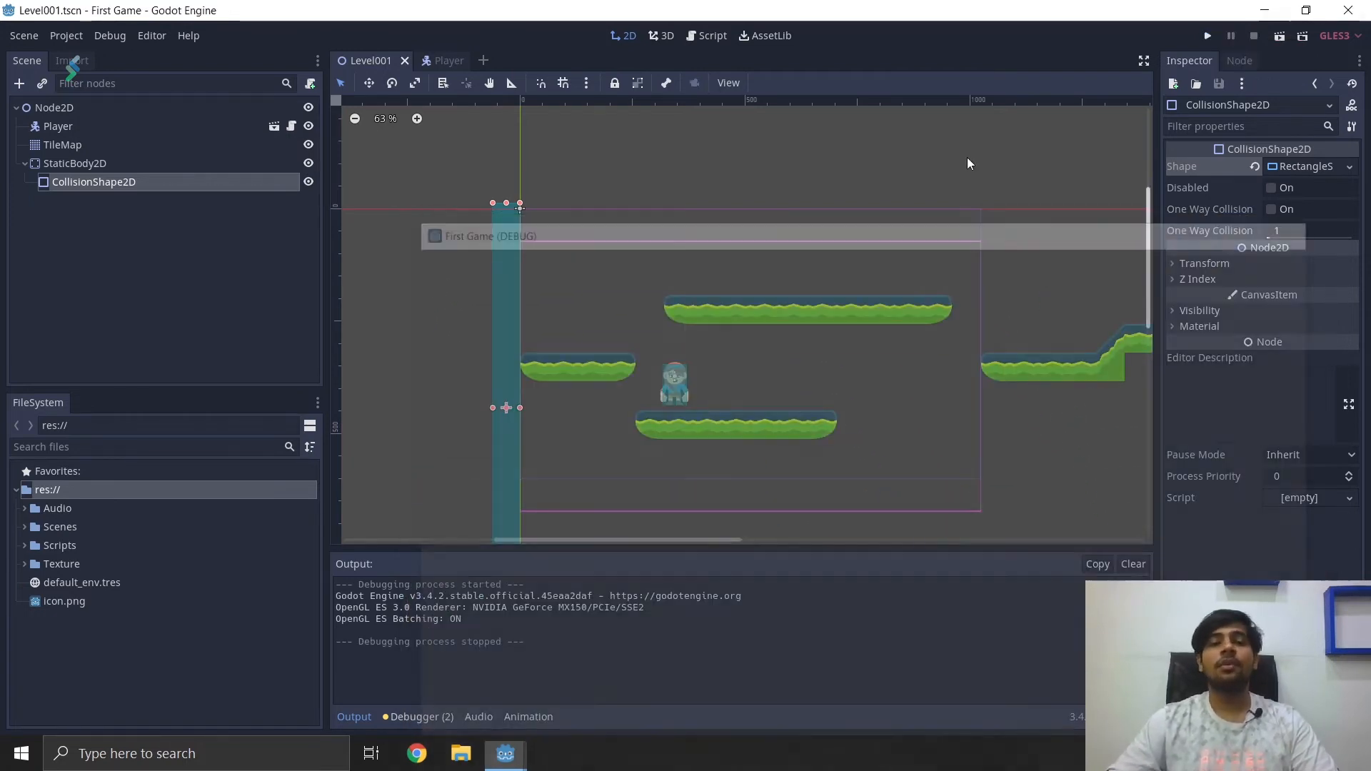
Run the game again, jump against the underside of the upper platform to check the fall behaviour, and close the game.
click(1207, 39)
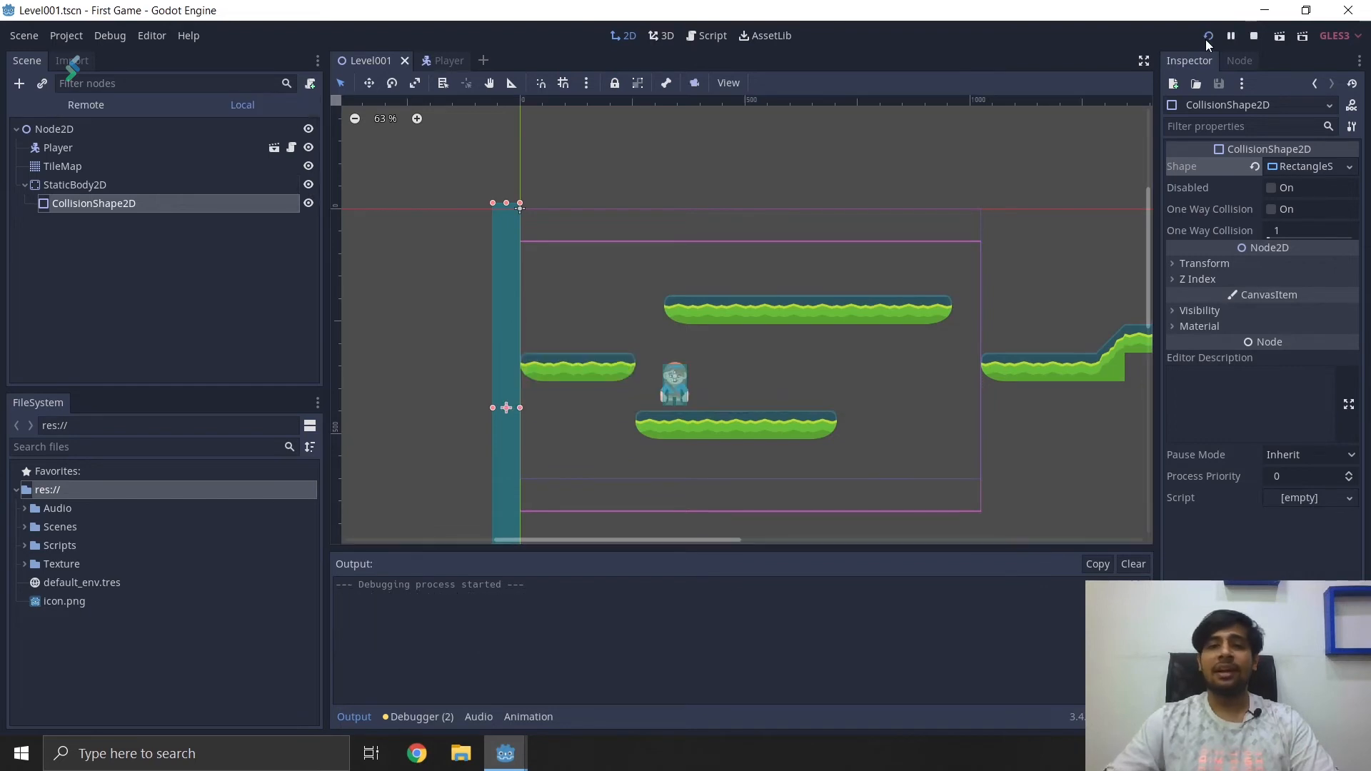
key(Up)
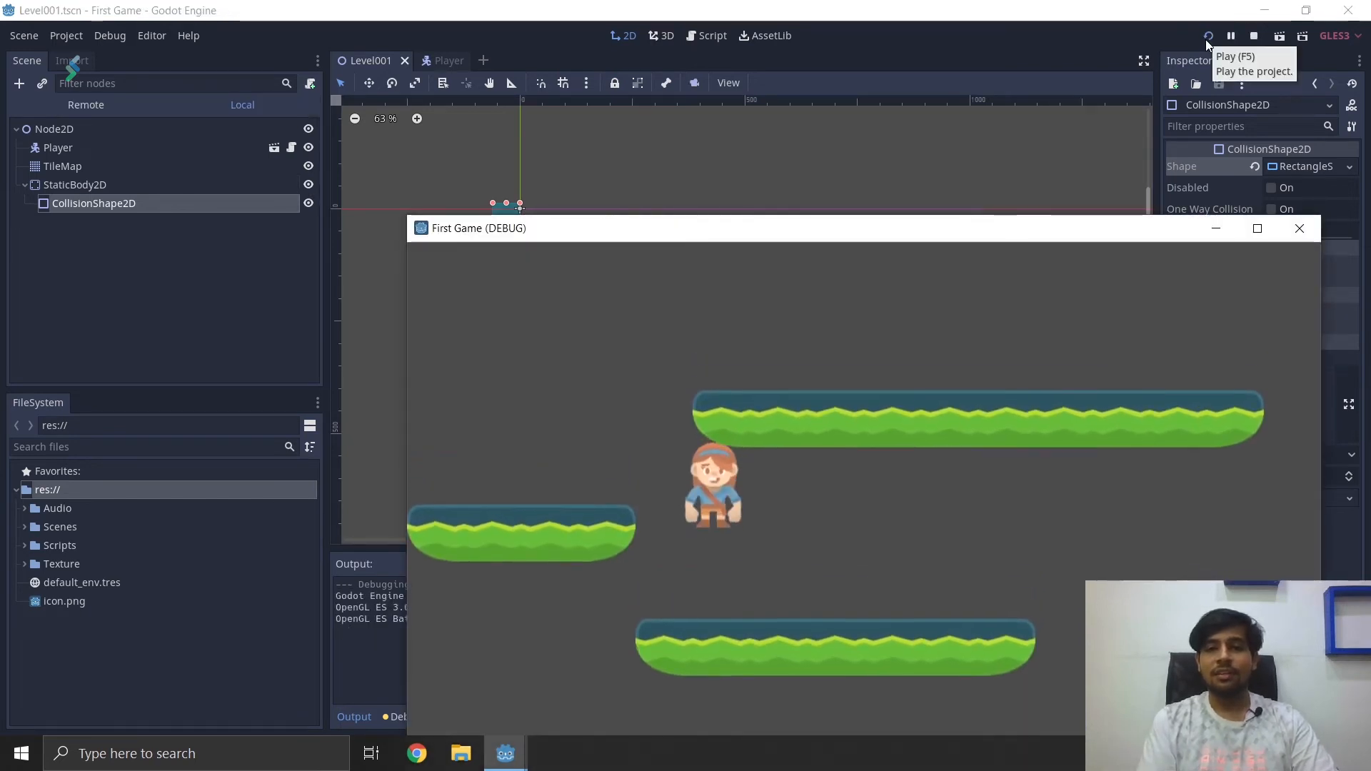
key(Up)
key(Right)
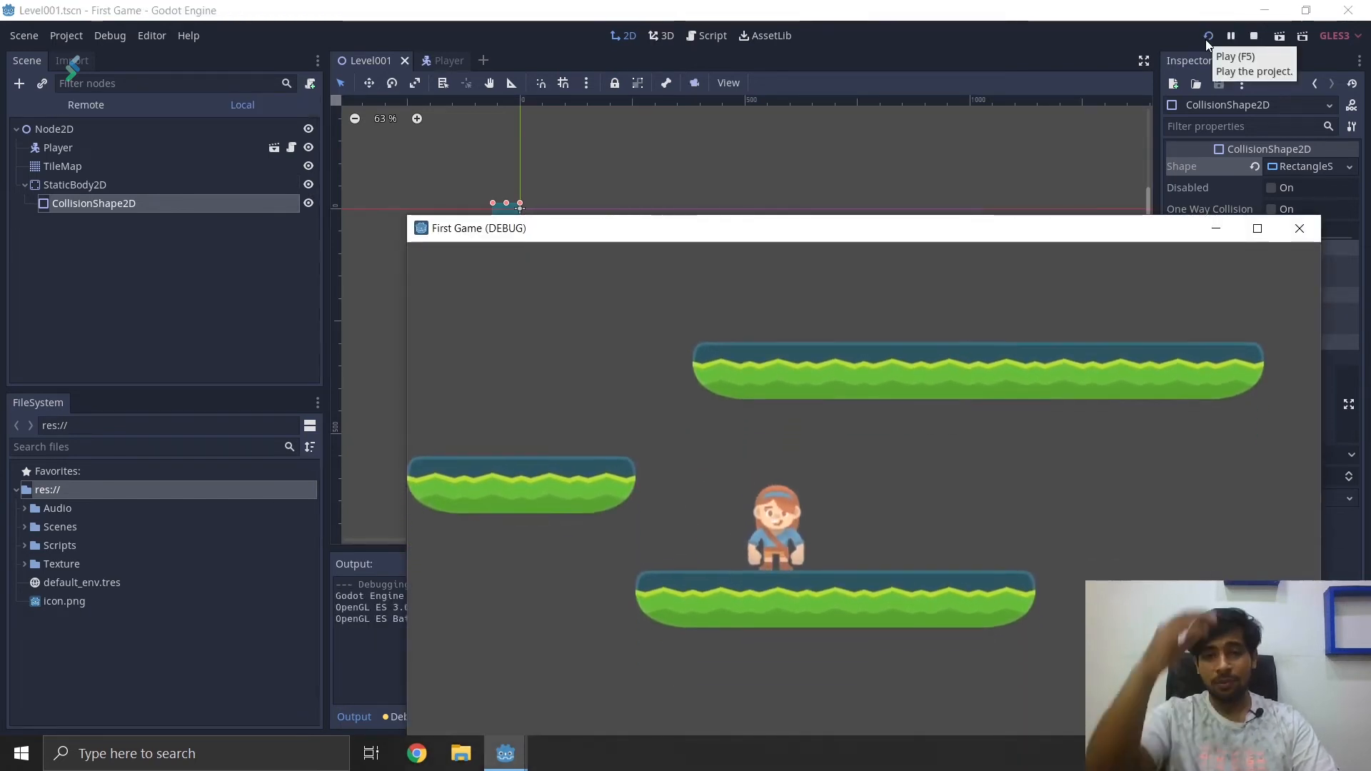
click(1300, 227)
In the Player scene's Player.gd script, add the condition "if is_on_ceiling():" after the floor check in apply_gravity().
click(444, 63)
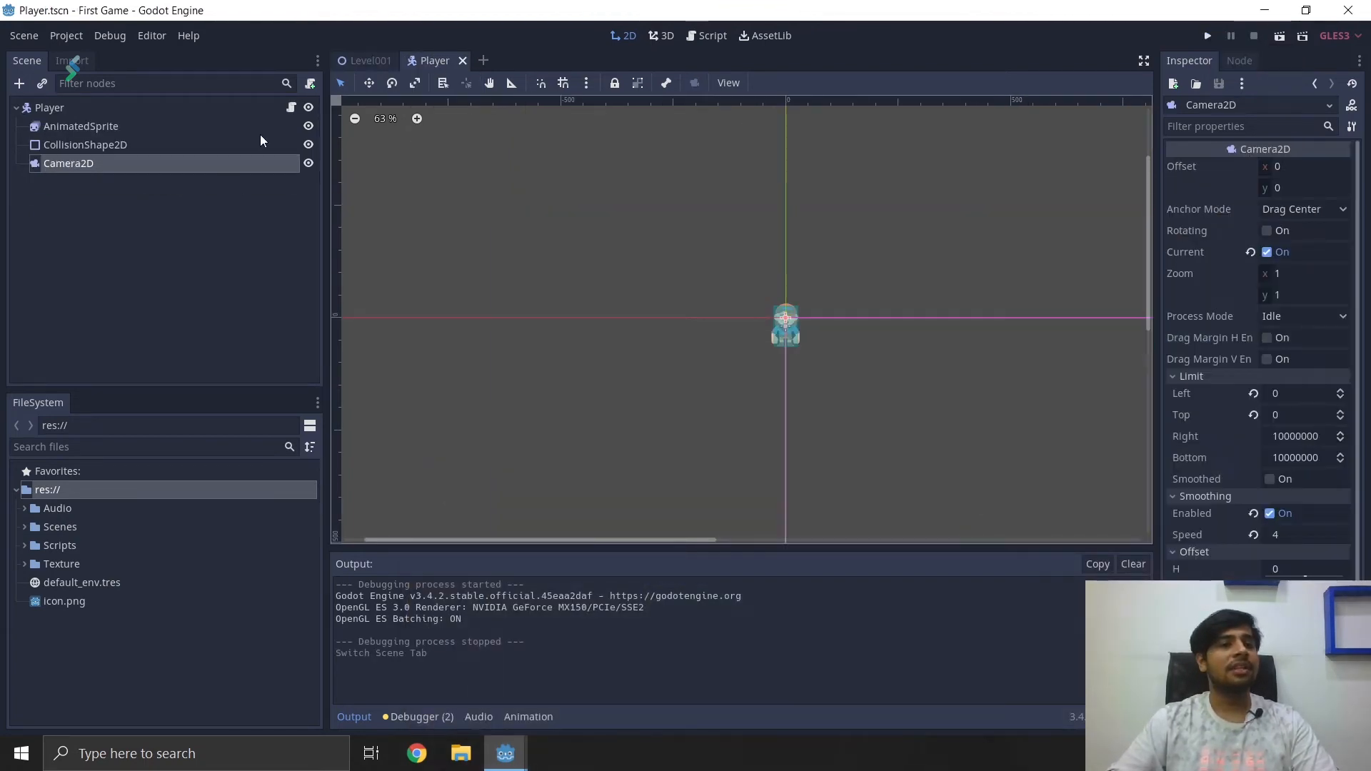
click(290, 107)
scroll(680, 335, down, 4)
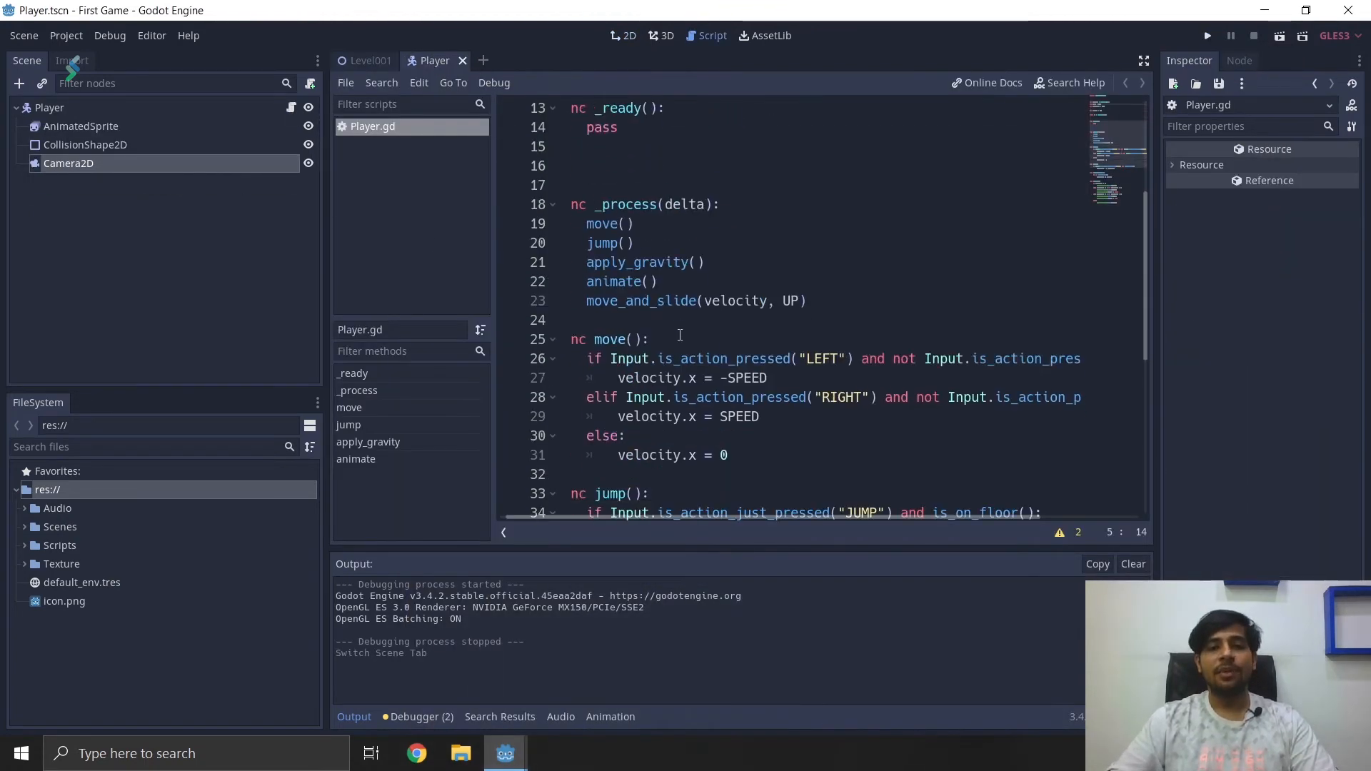
scroll(680, 335, down, 2)
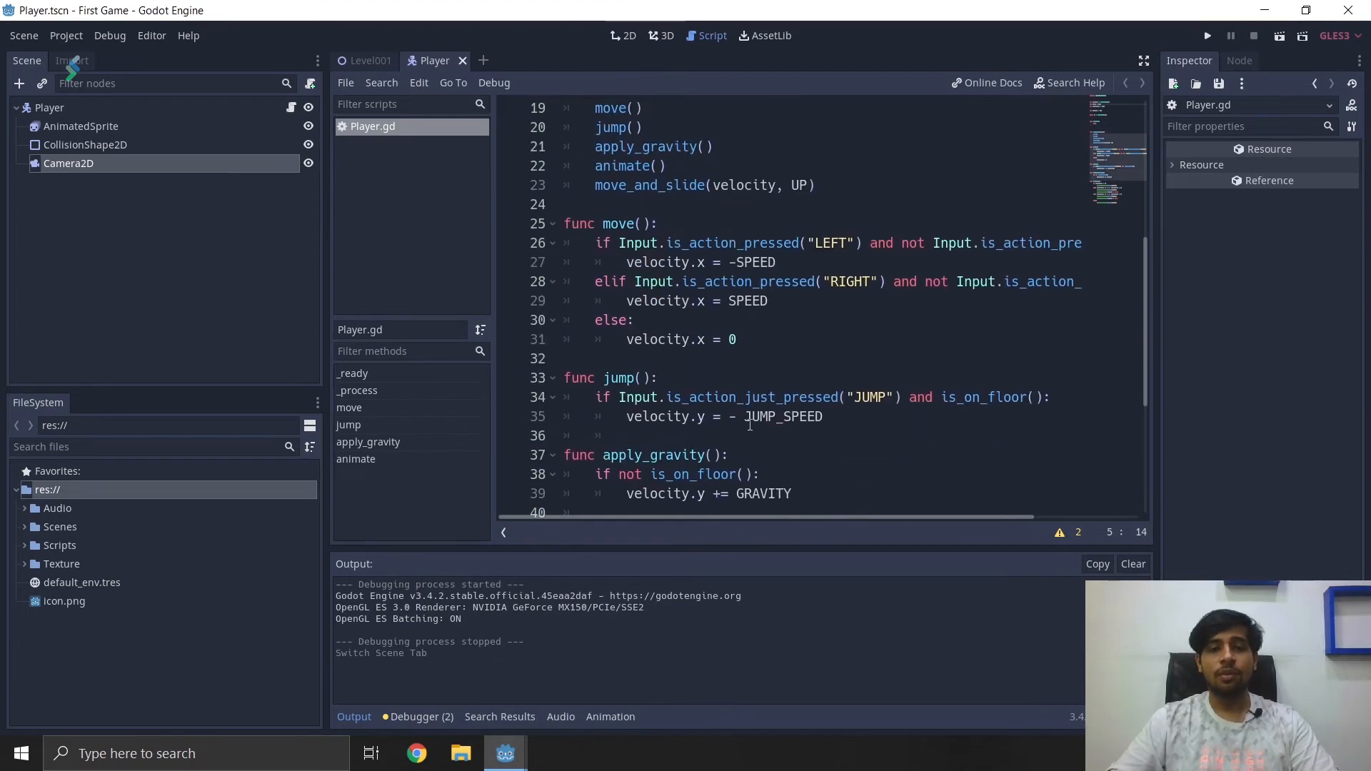
scroll(750, 425, down, 2)
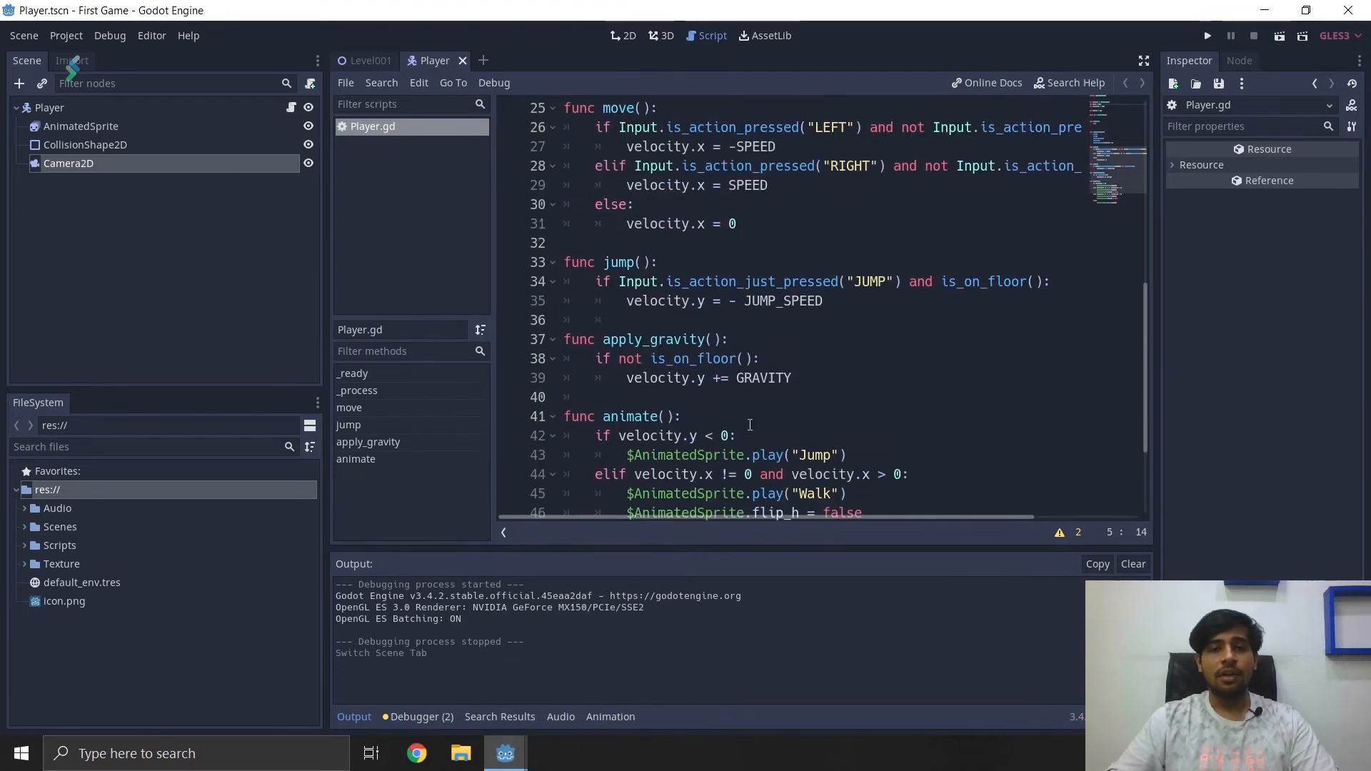
click(799, 380)
key(Return)
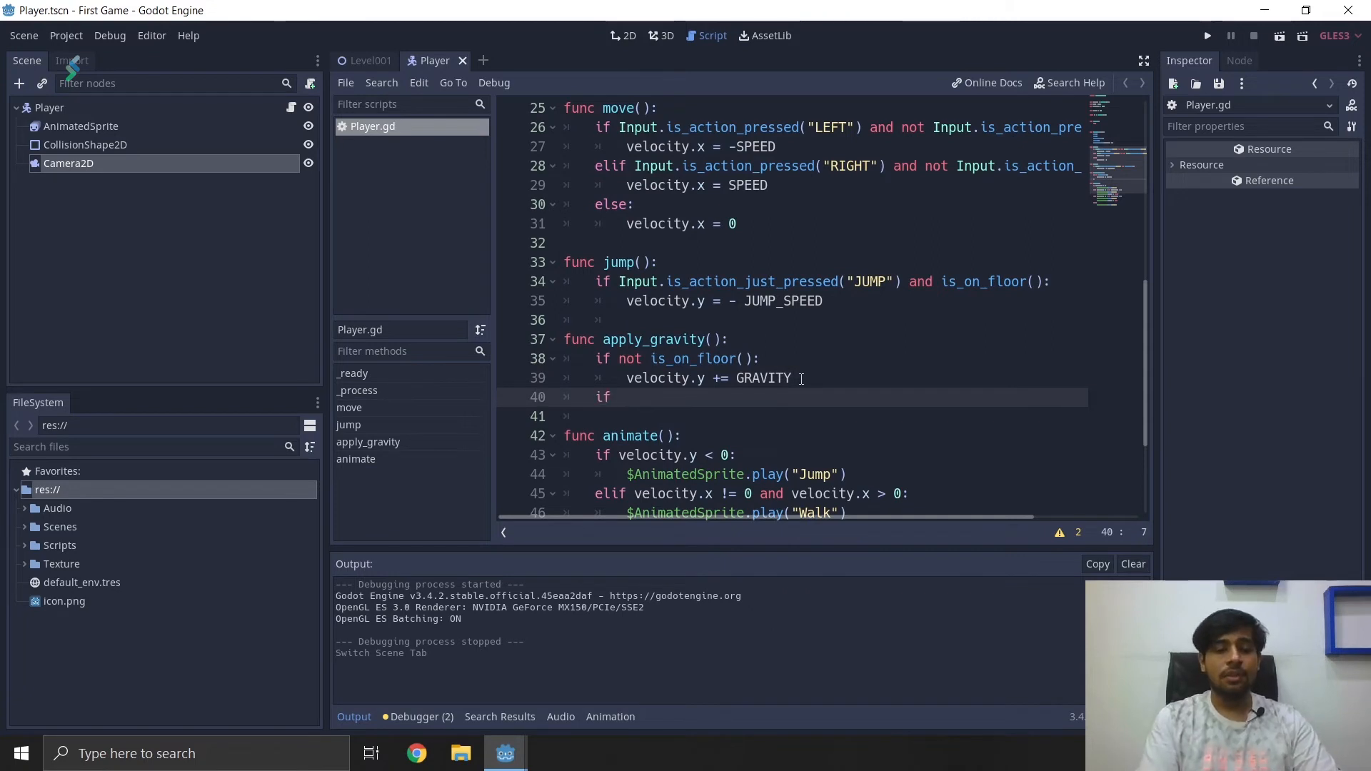
text(if is_on_ceiling())
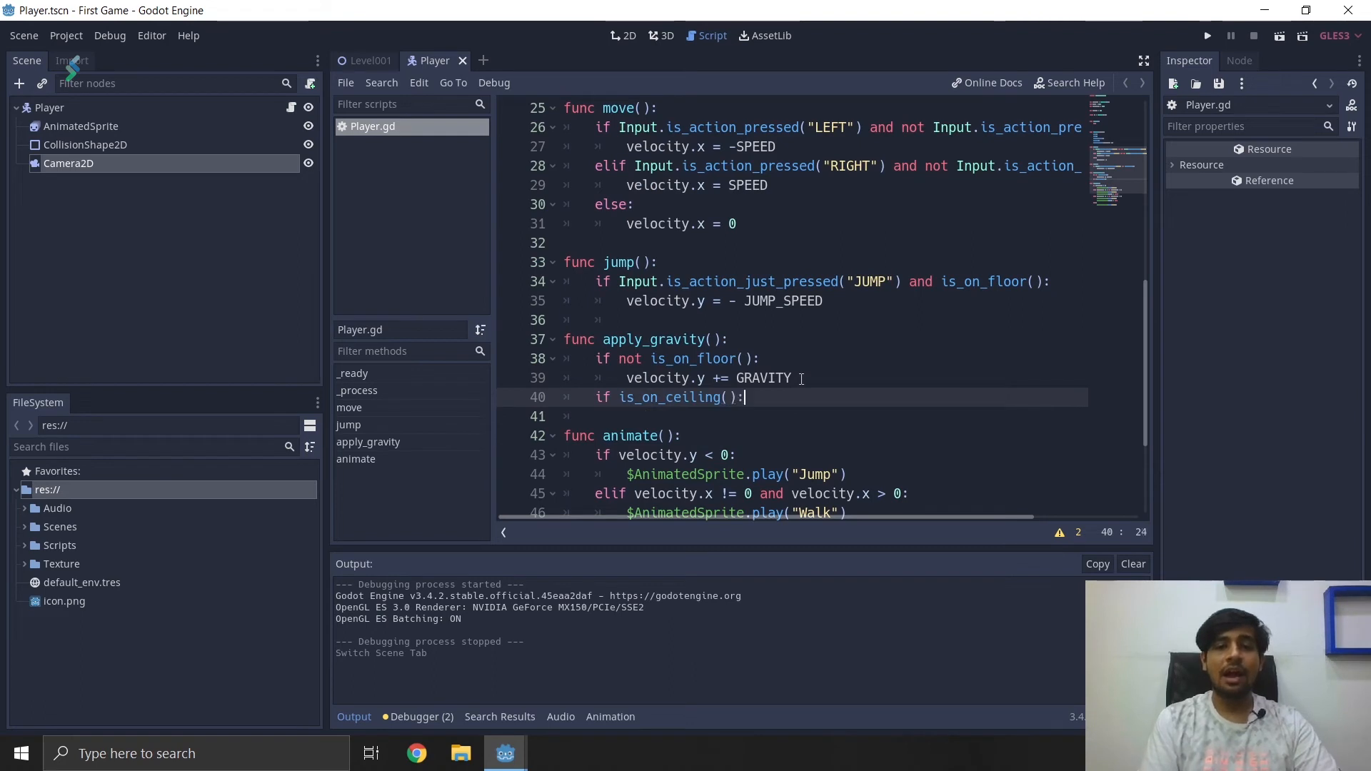
text(:)
Inside the ceiling condition, add the line "velocity.y += GRAVITY * 2".
key(Return)
text(vel)
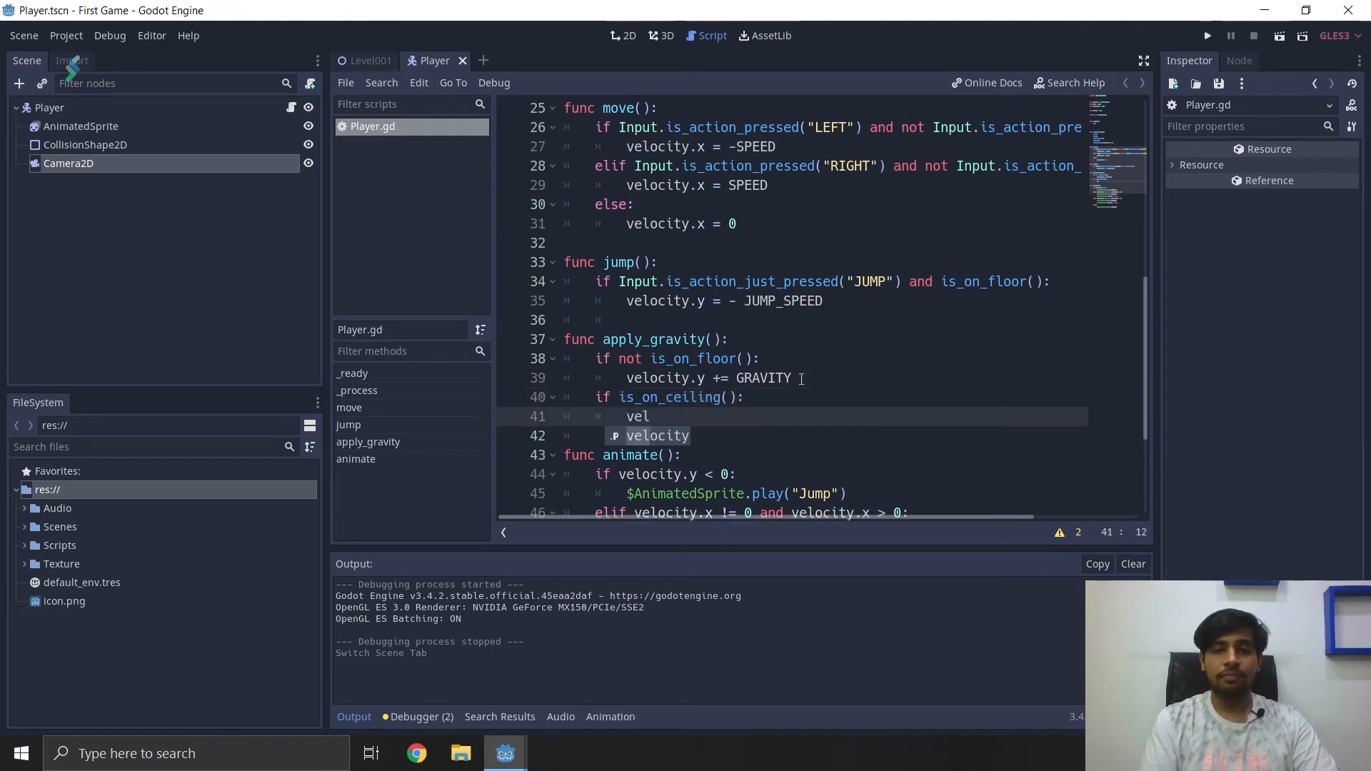
text(ocity.y)
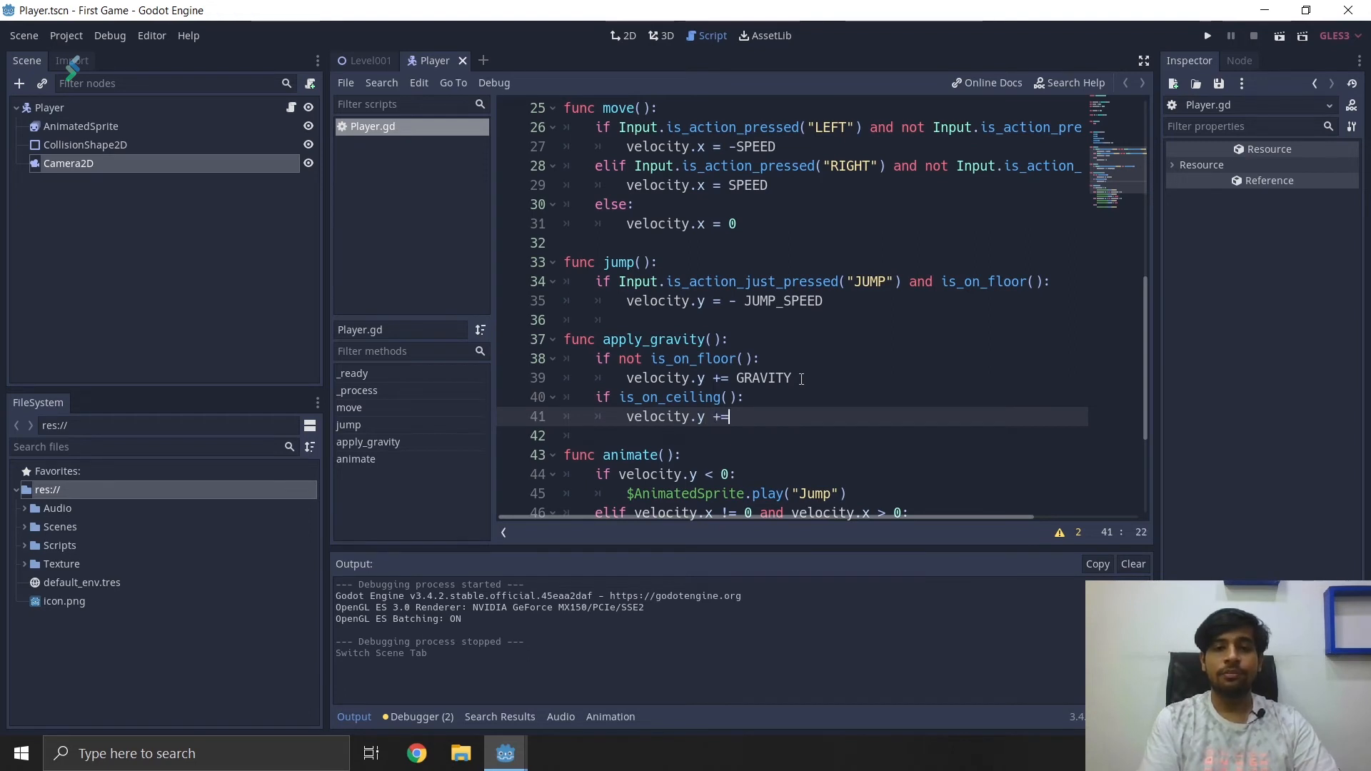
text( += GA)
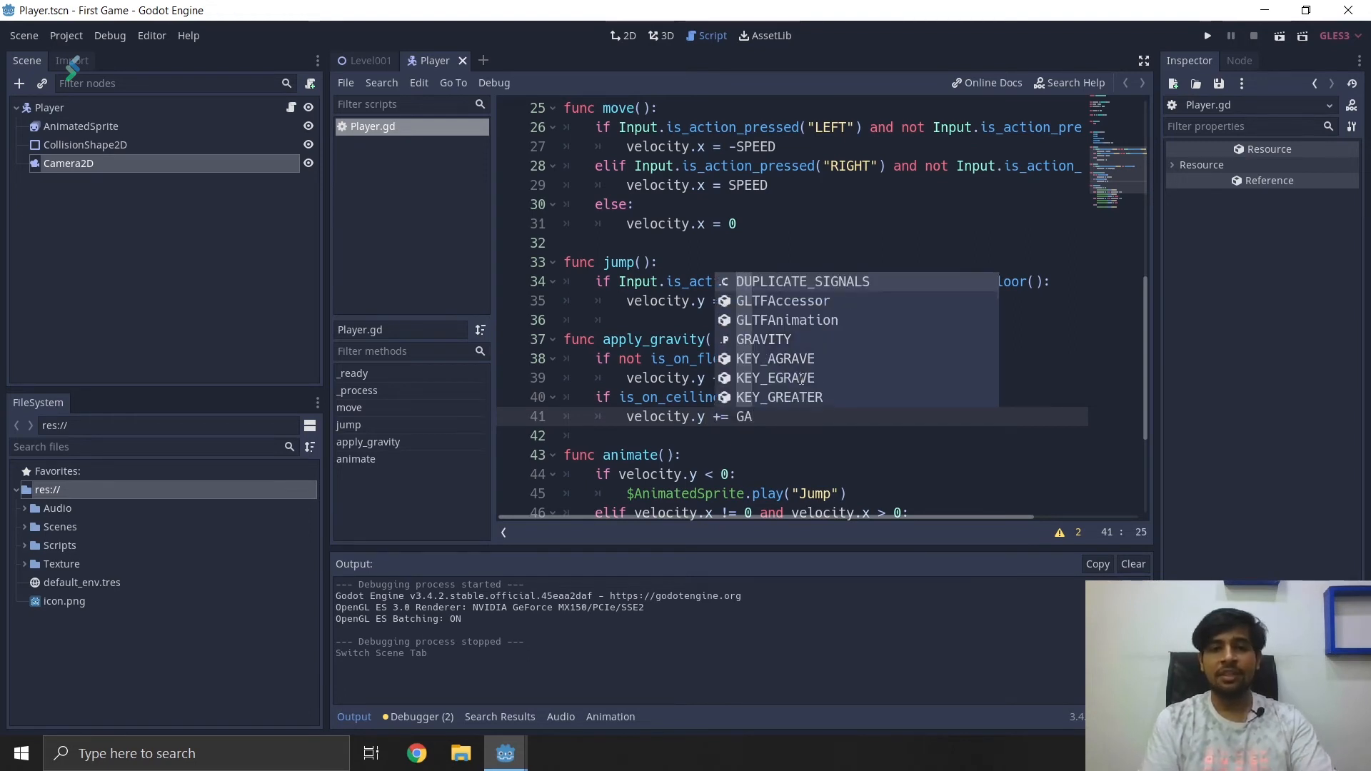
text(R)
key(BackSpace)
key(BackSpace)
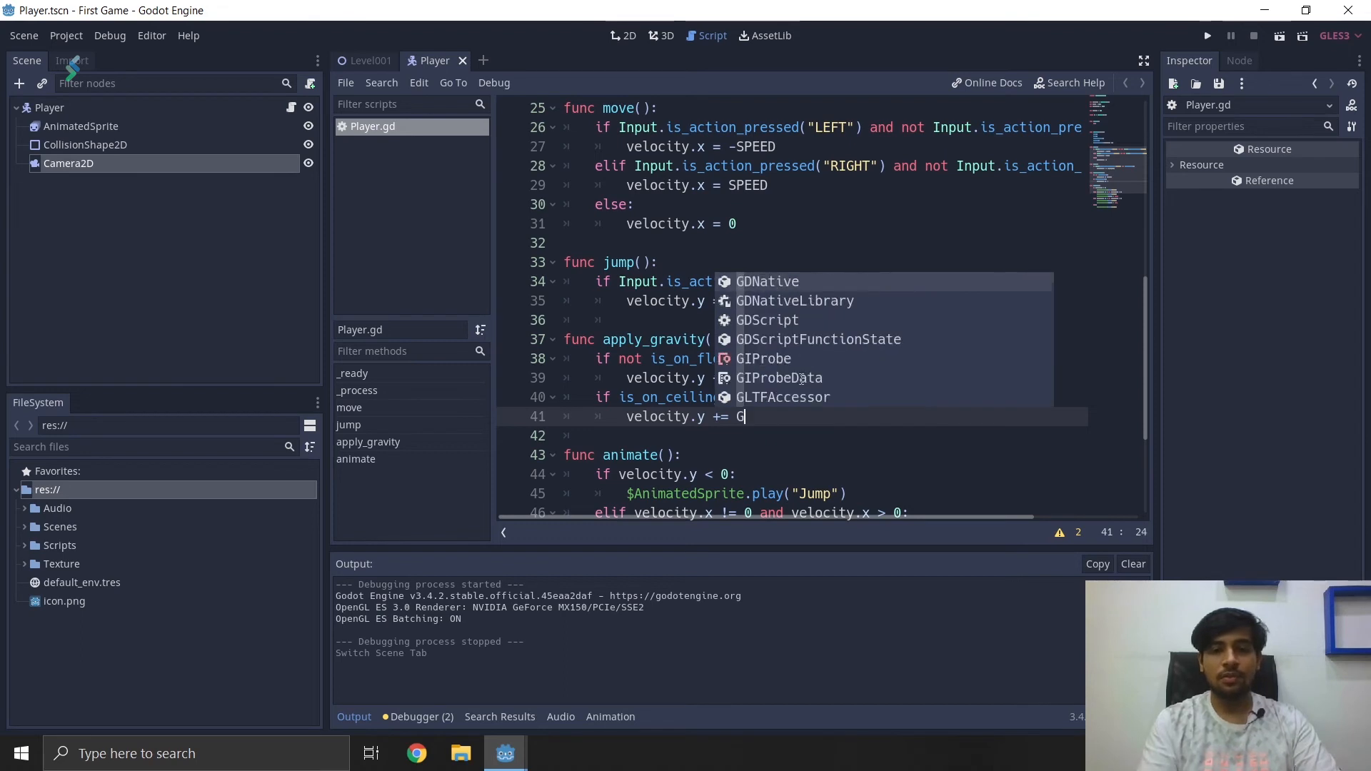
text(R)
key(Return)
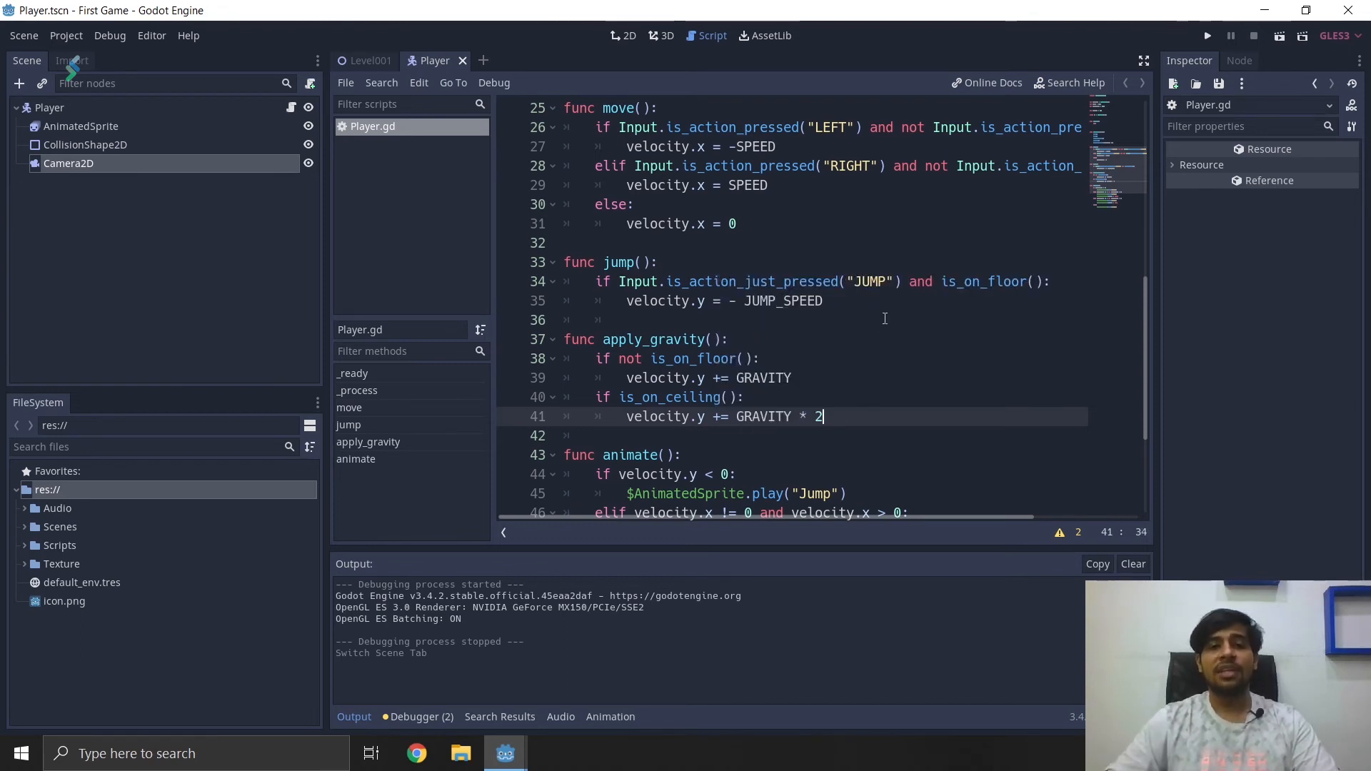
Run the game from Level001 and jump repeatedly beneath and onto the upper platform to test the ceiling gravity.
click(361, 59)
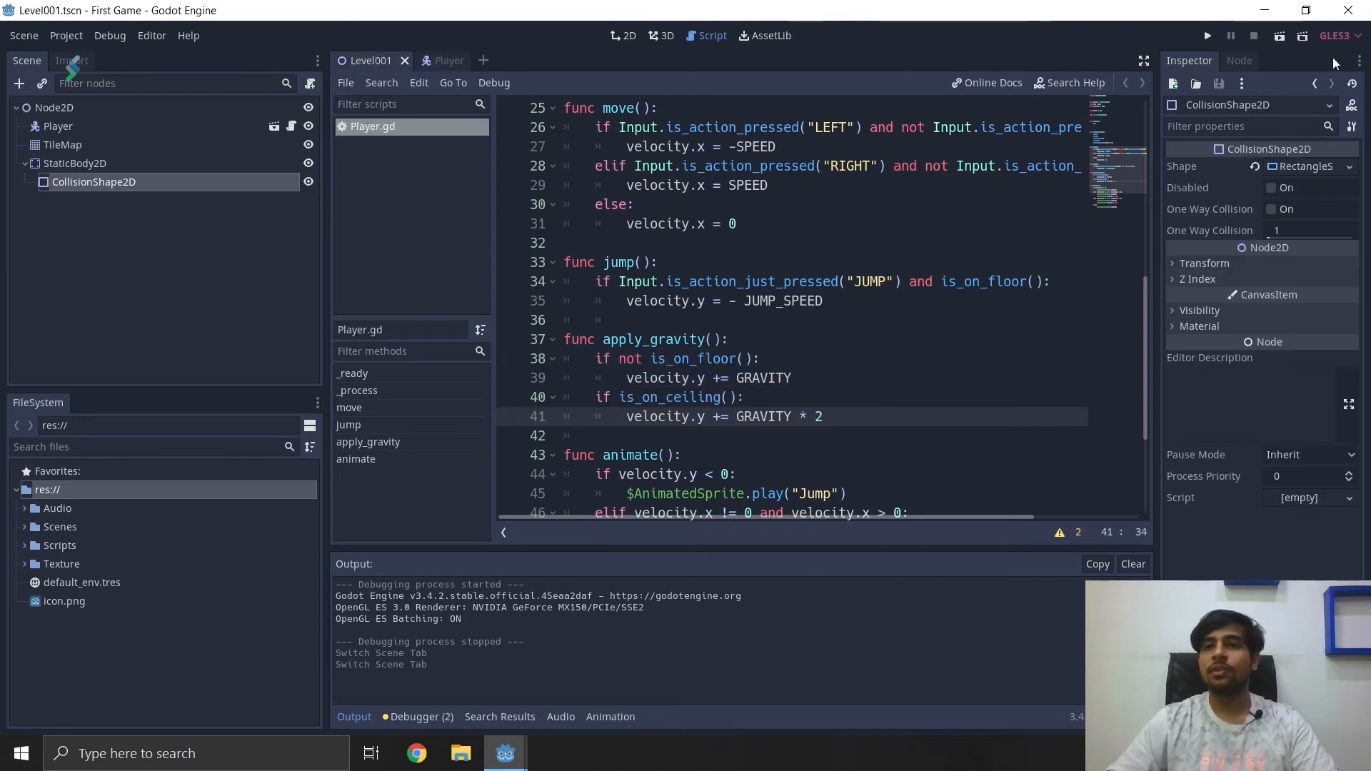
click(1212, 38)
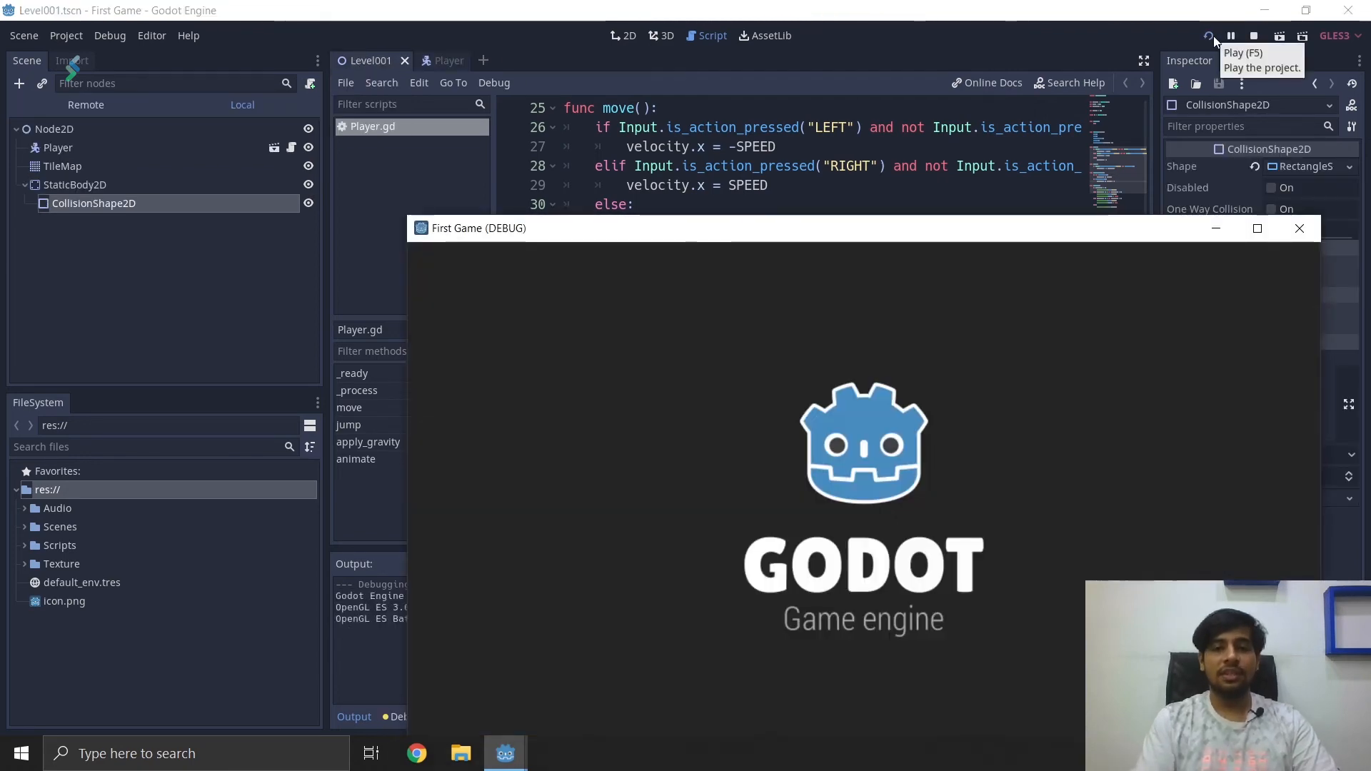
key(space)
key(Right)
key(space)
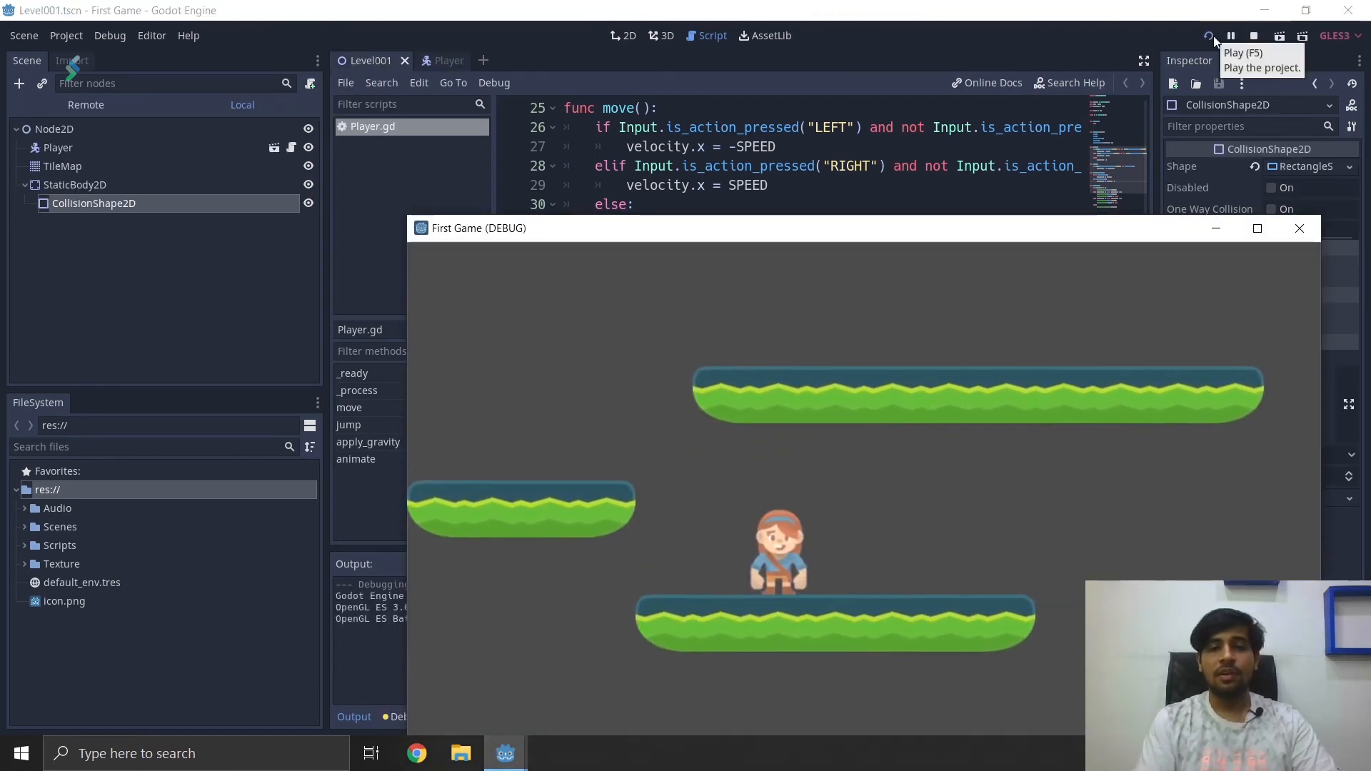
key(space)
key(space)
key(space)
key(space)
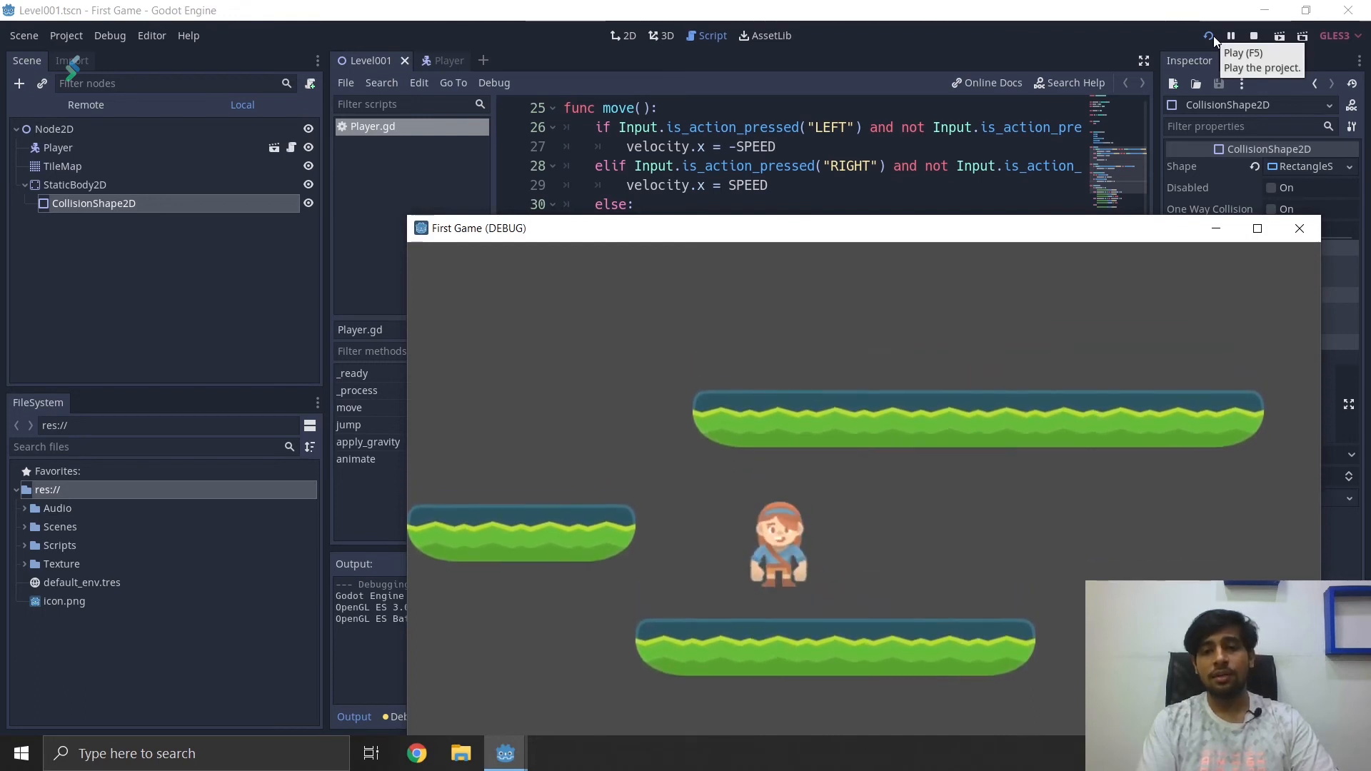
key(Left)
key(Right)
key(space)
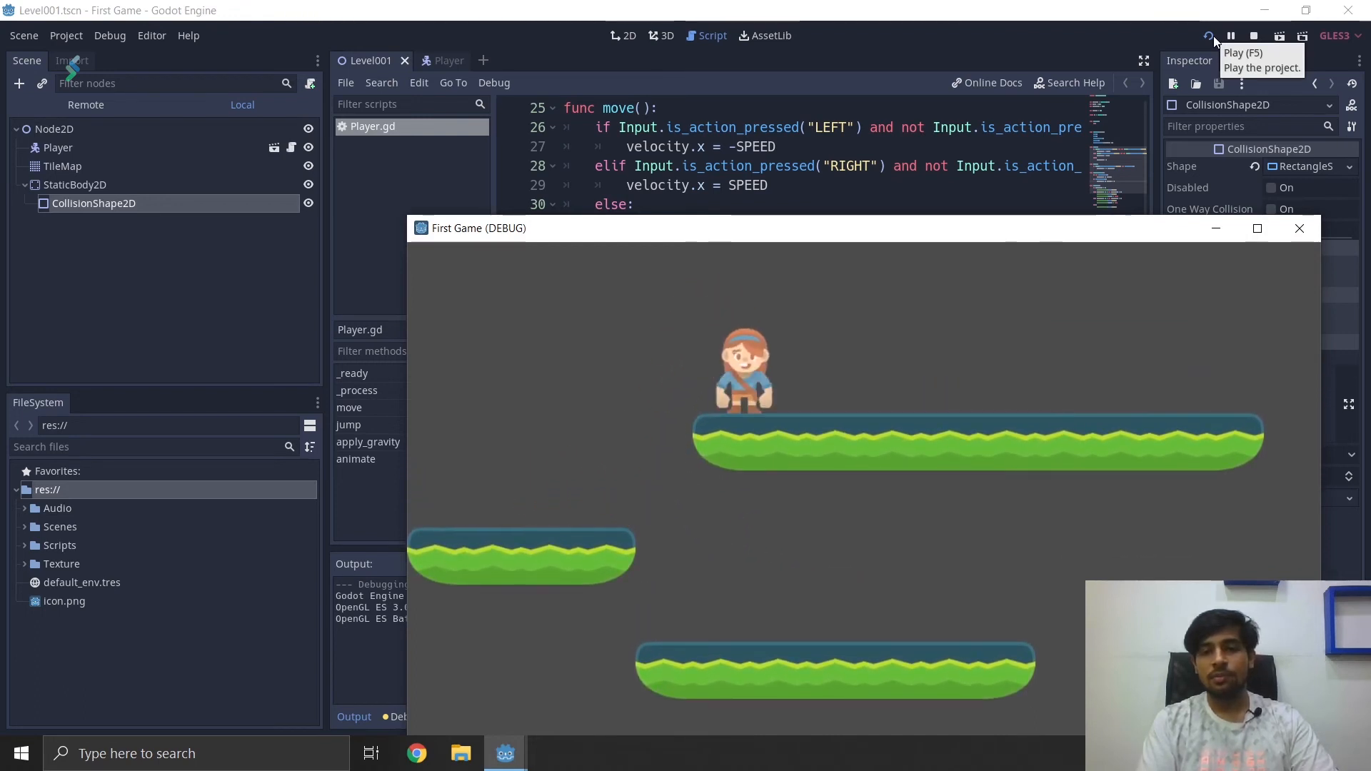
key(Left)
key(Right)
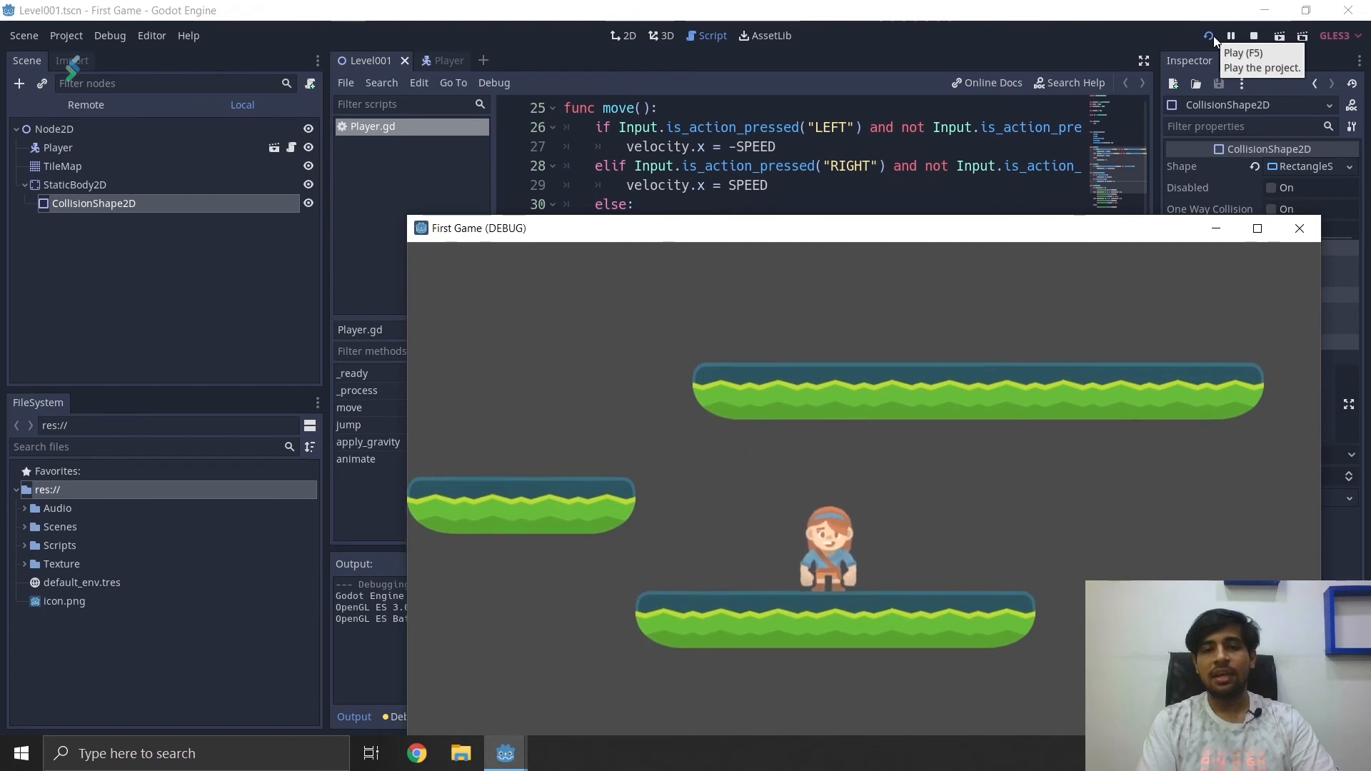
key(space)
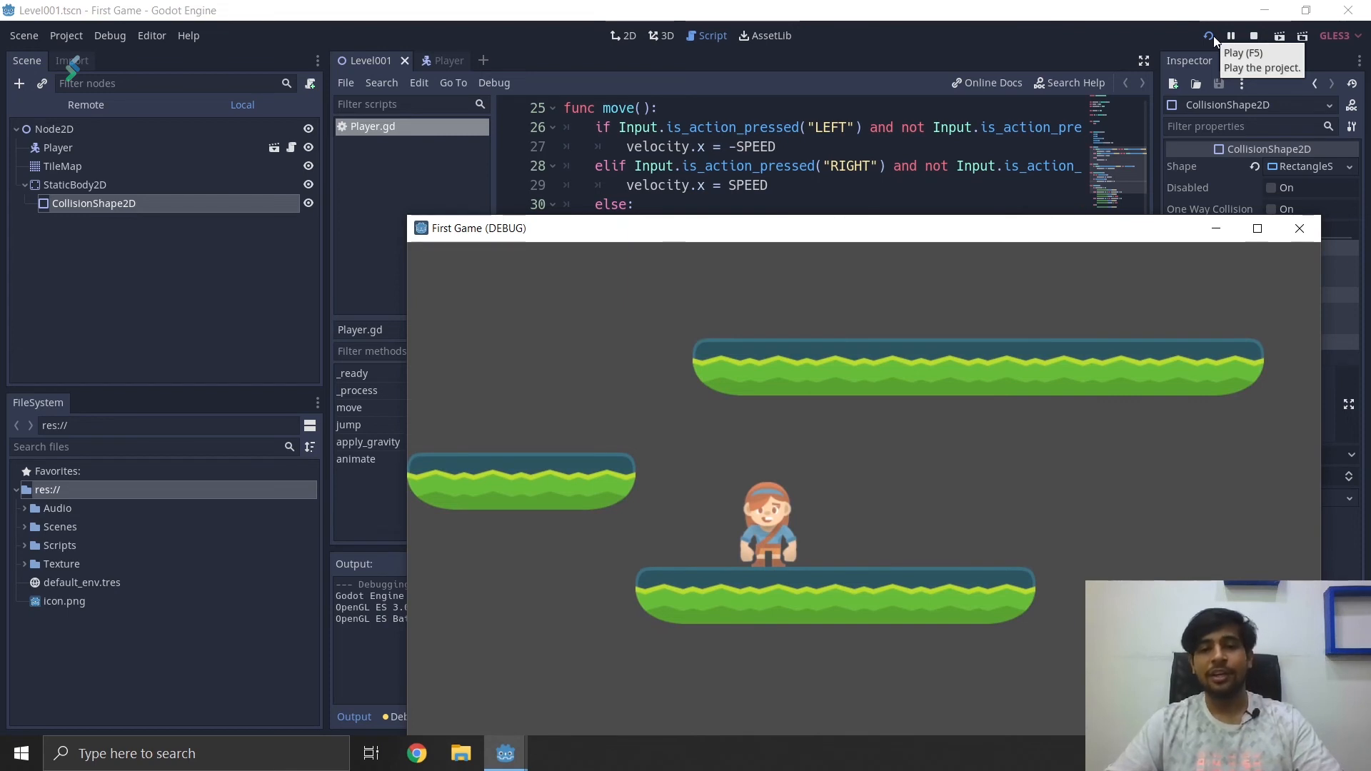
Jump the player up via the left platform and across the upper platform to the sloped platform on the right.
key(Left)
key(Up)
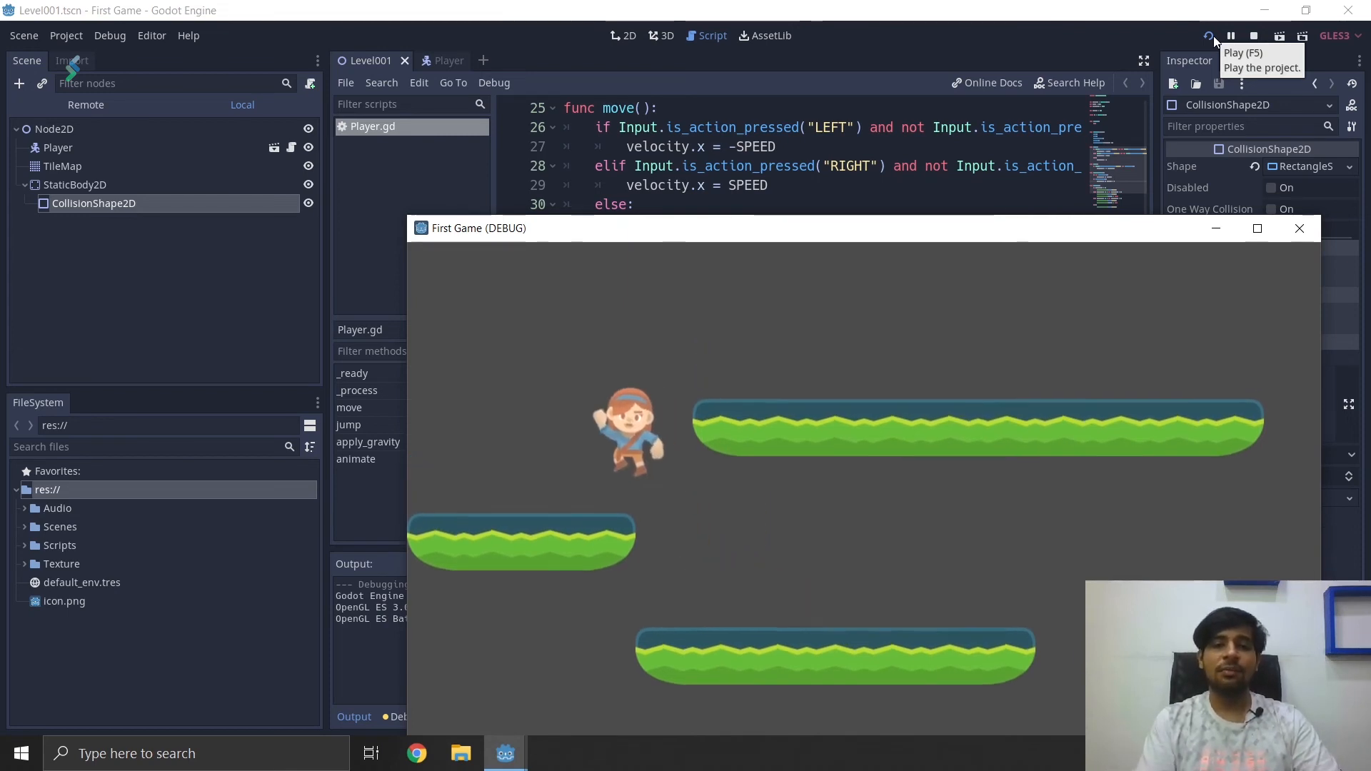
key(Right)
key(Up)
key(Right)
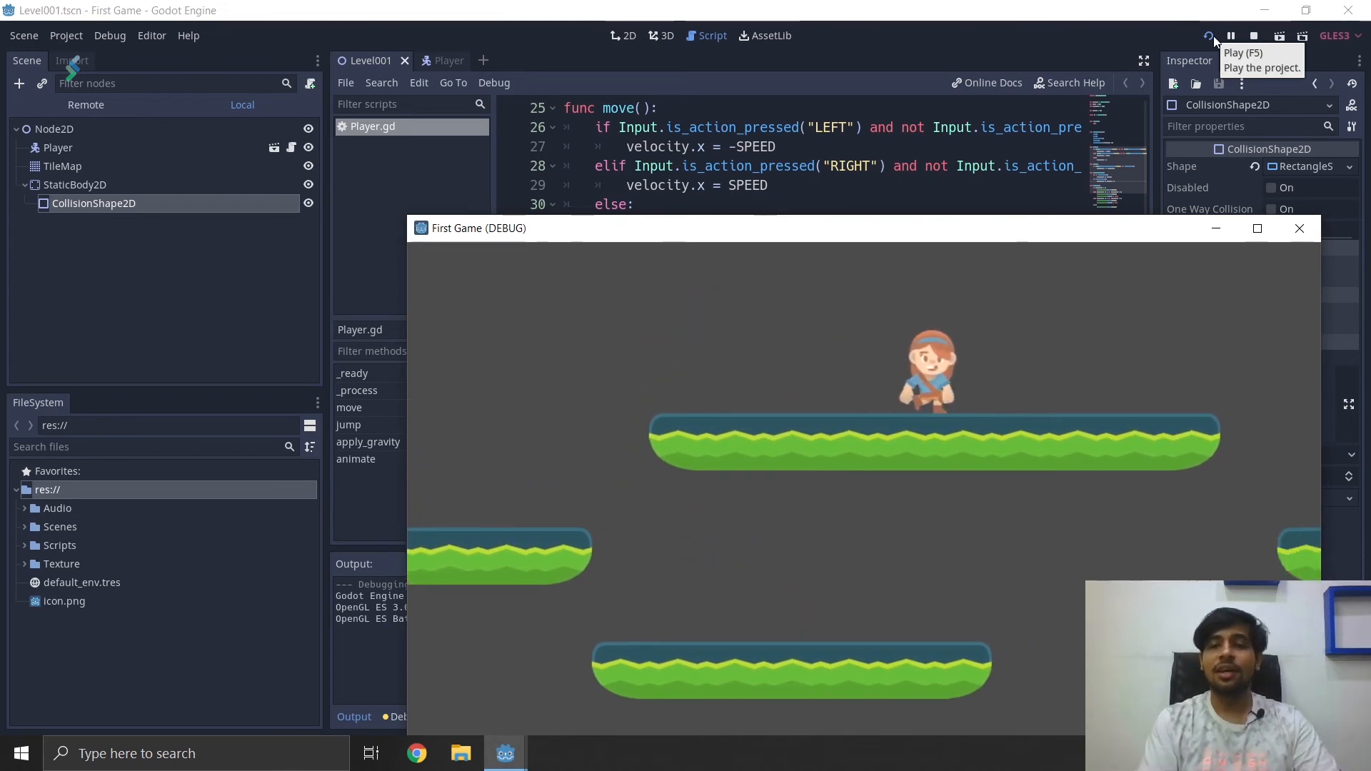
key(Up)
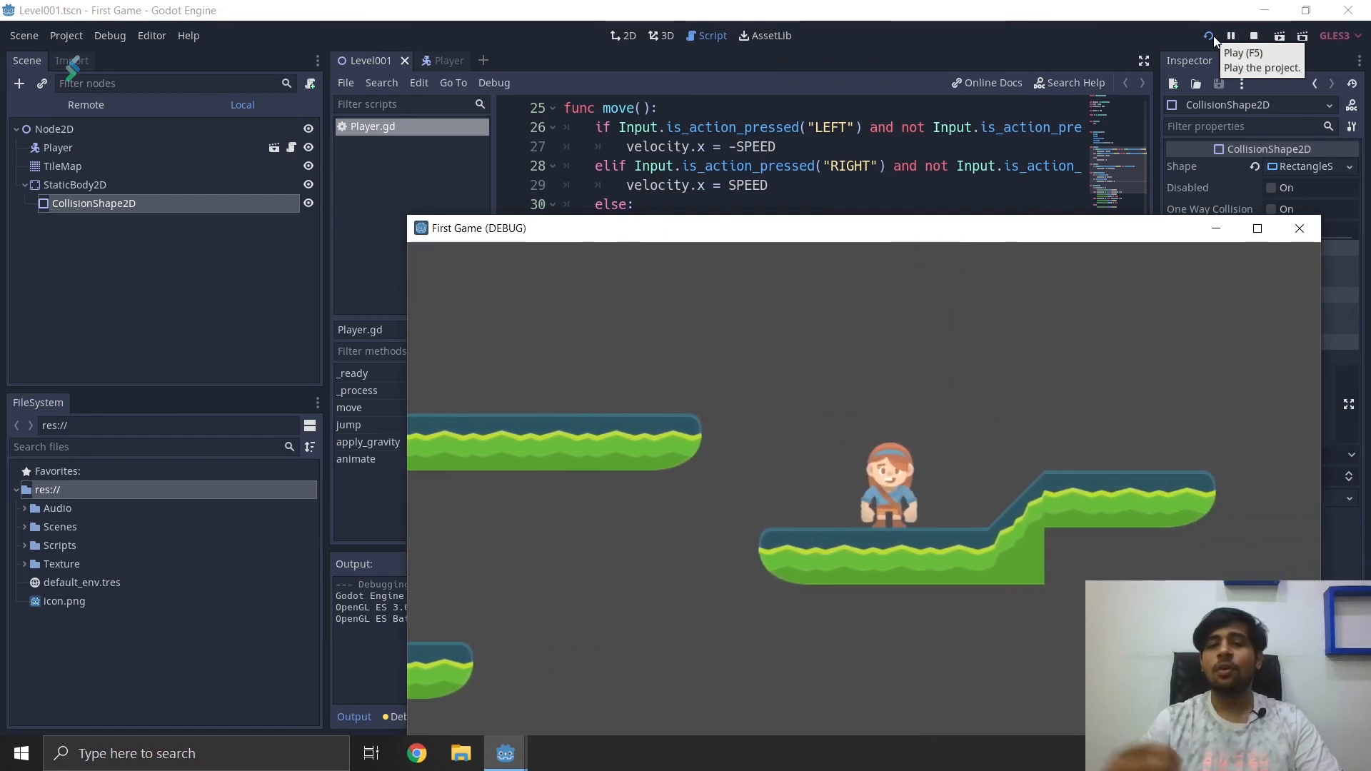
key(Right)
key(Up)
key(Right)
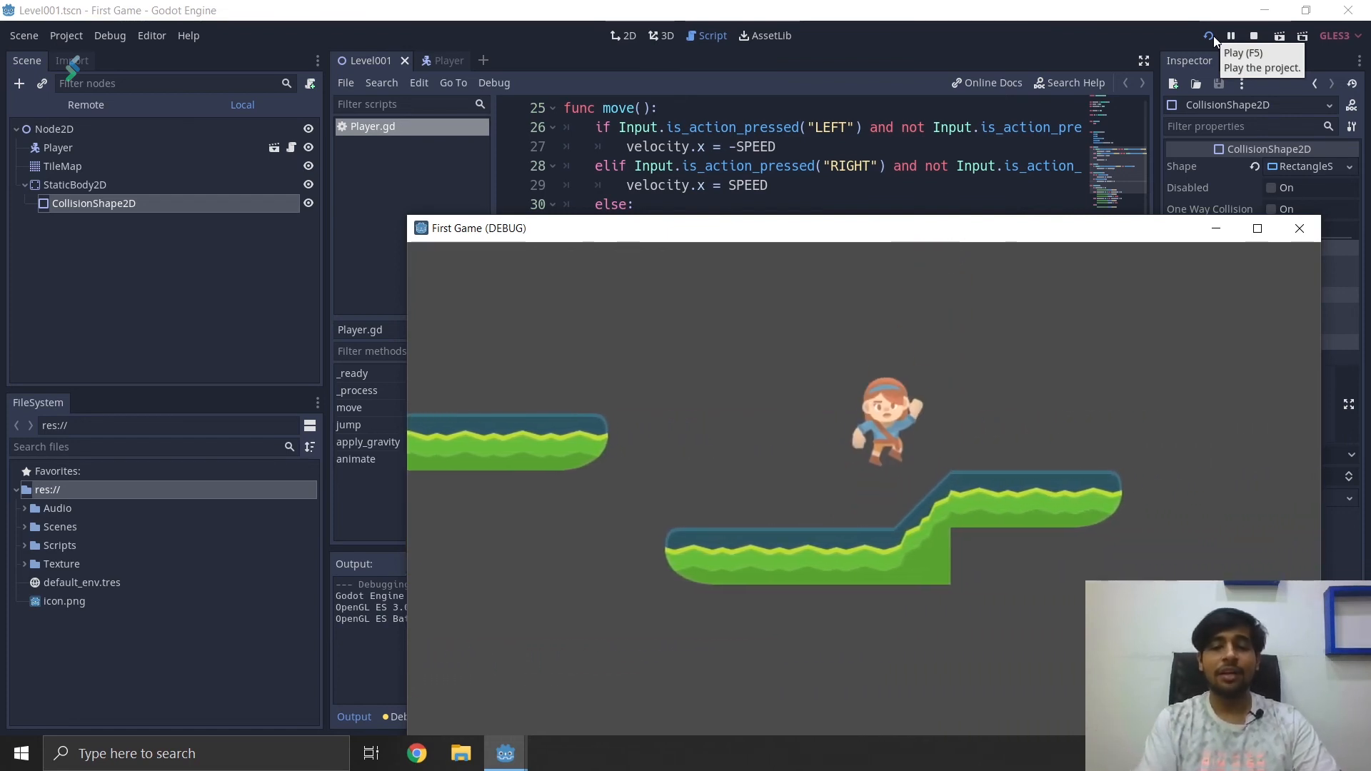